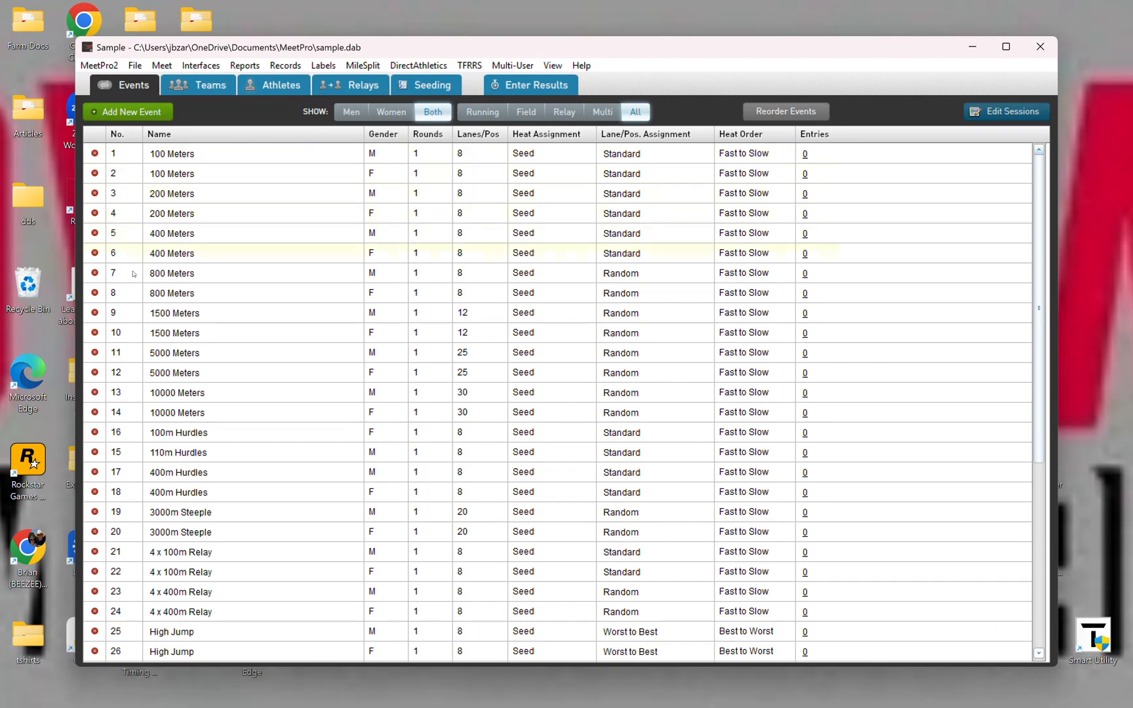
scroll(415, 520, "down", 1)
scroll(415, 518, "down", 4)
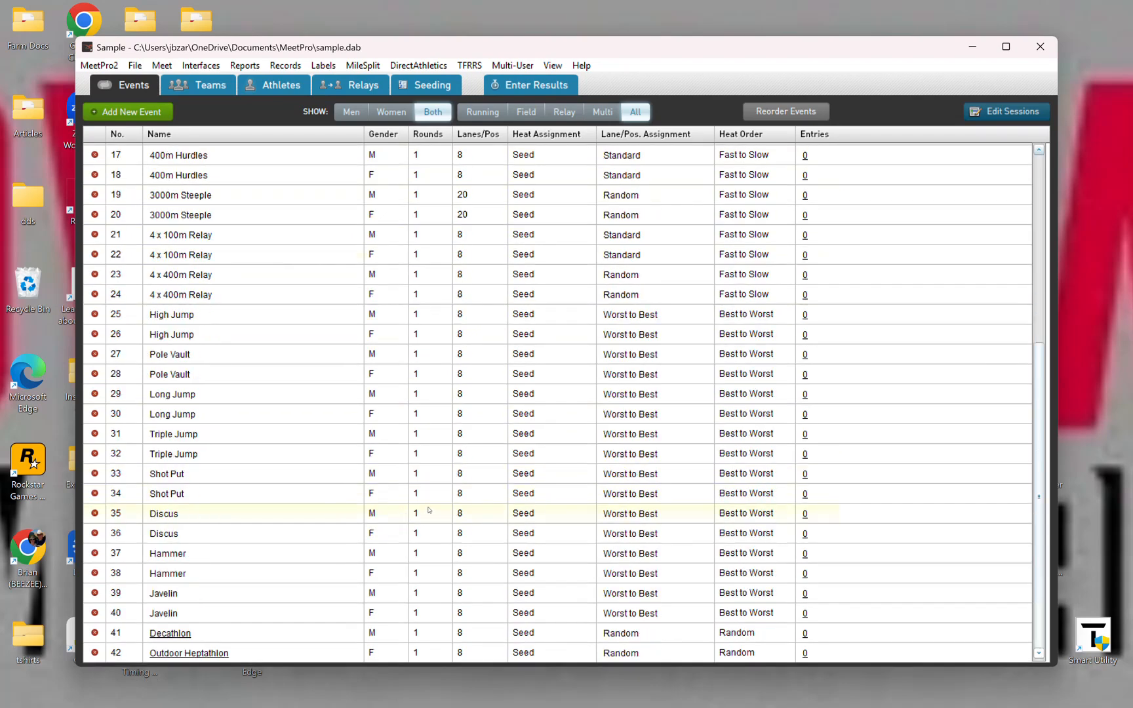
scroll(416, 515, "up", 5)
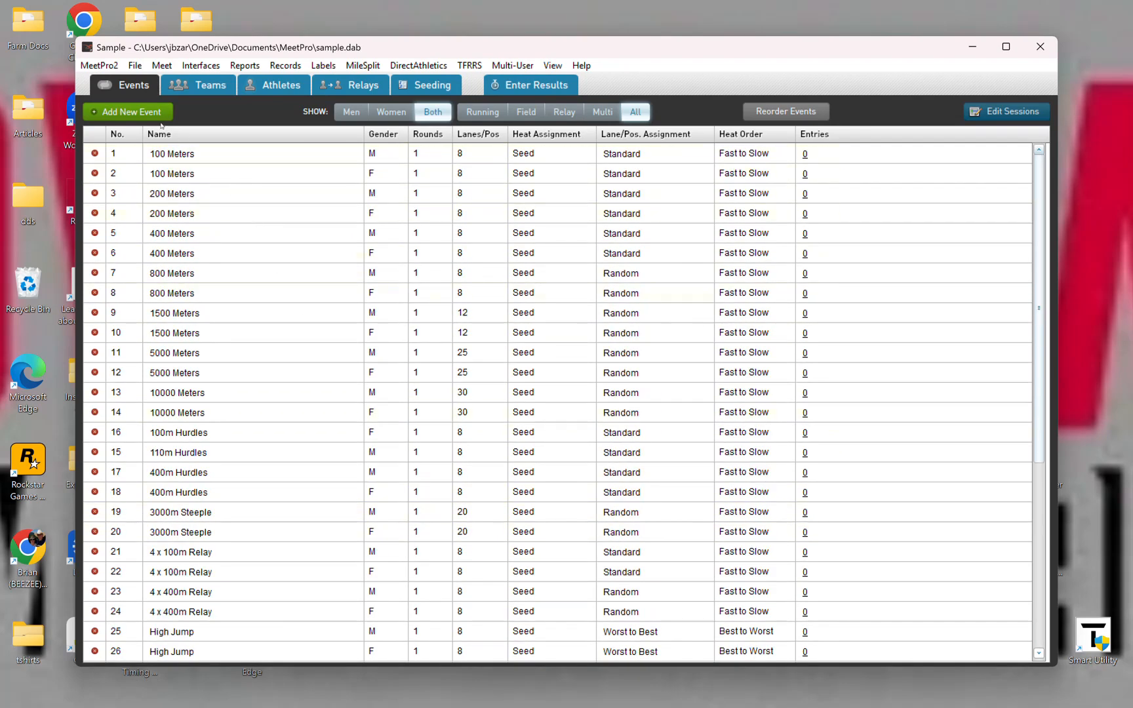
Step: Start a new meet and browse to the FlashTimingResults folder on the C: drive as its save location
left_click(130, 66)
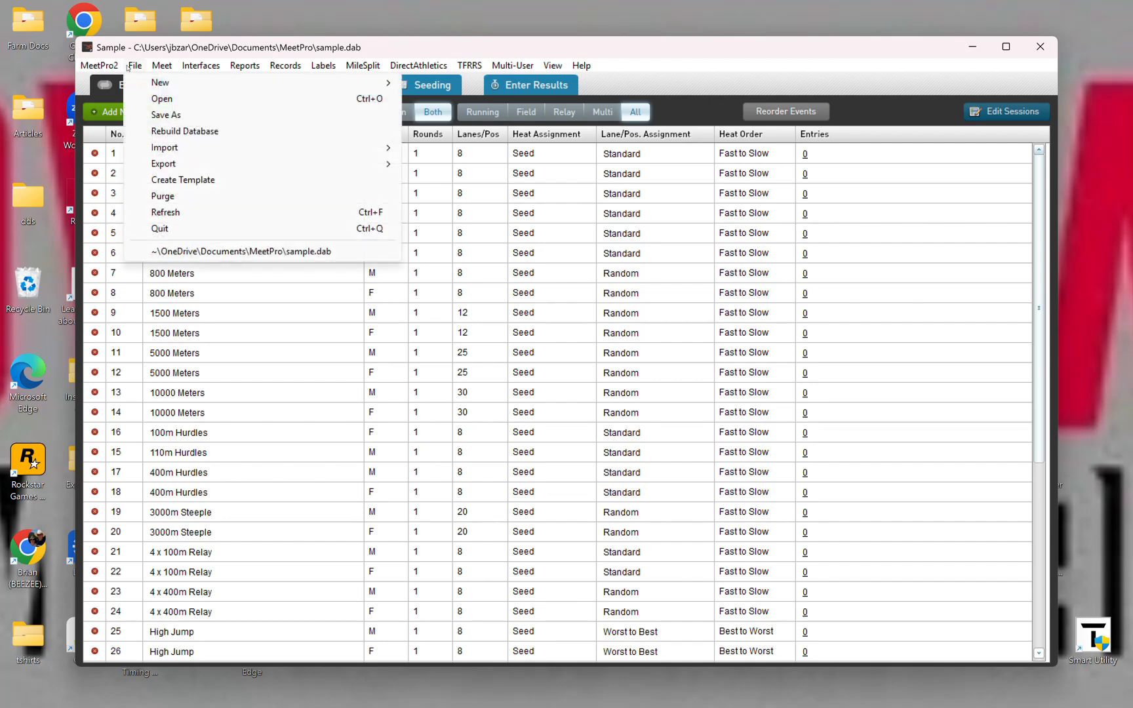
mouse_move(161, 87)
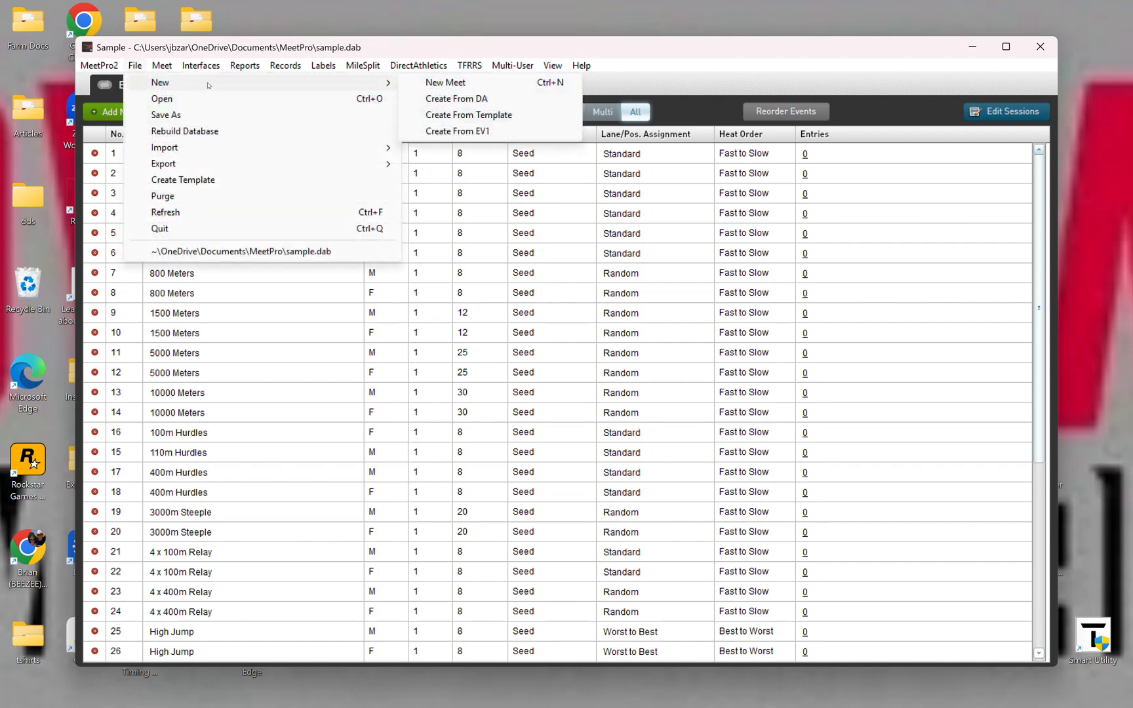
left_click(450, 82)
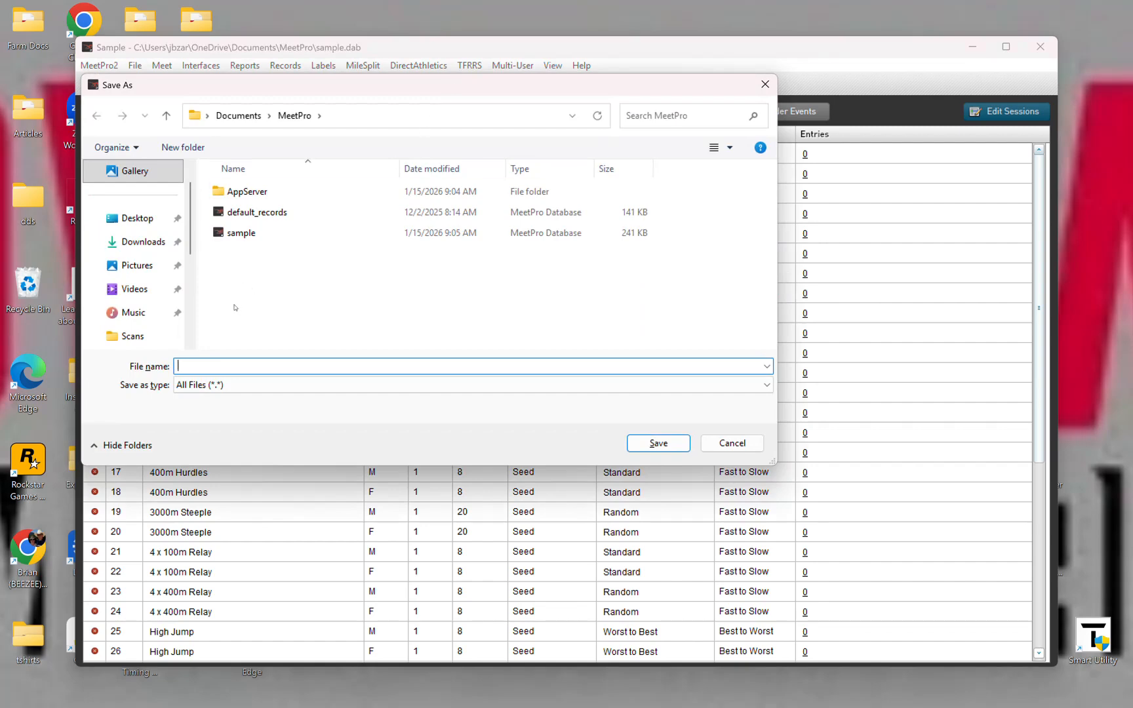
scroll(156, 304, "down", 2)
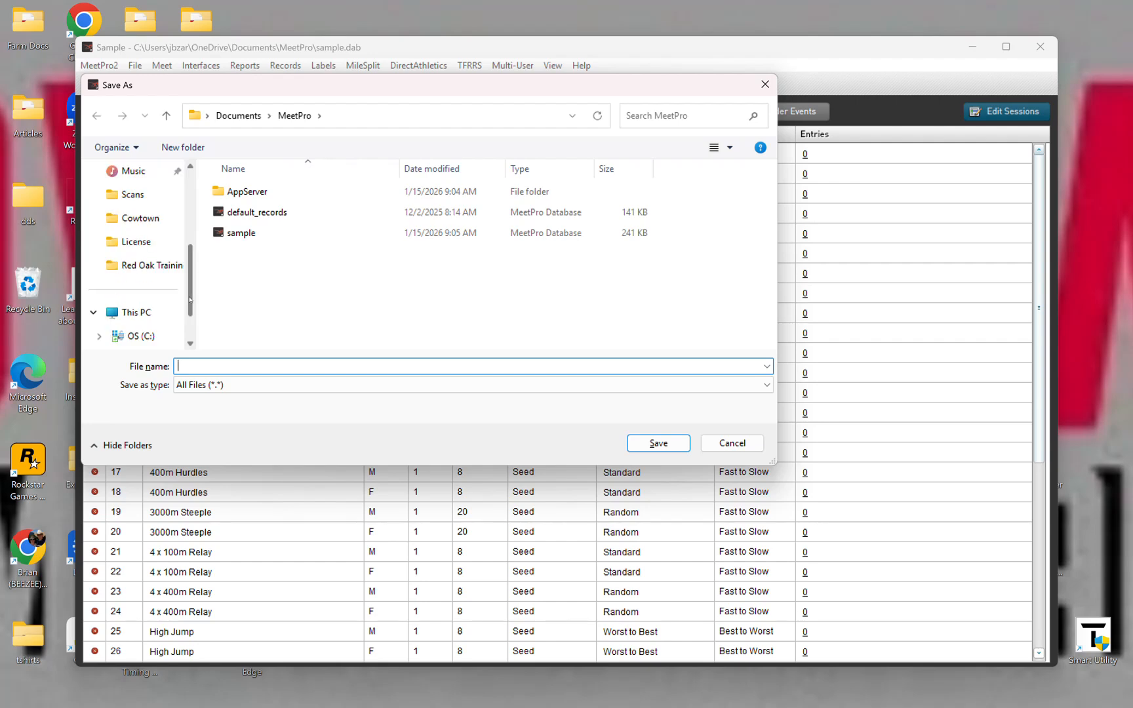
left_click(132, 335)
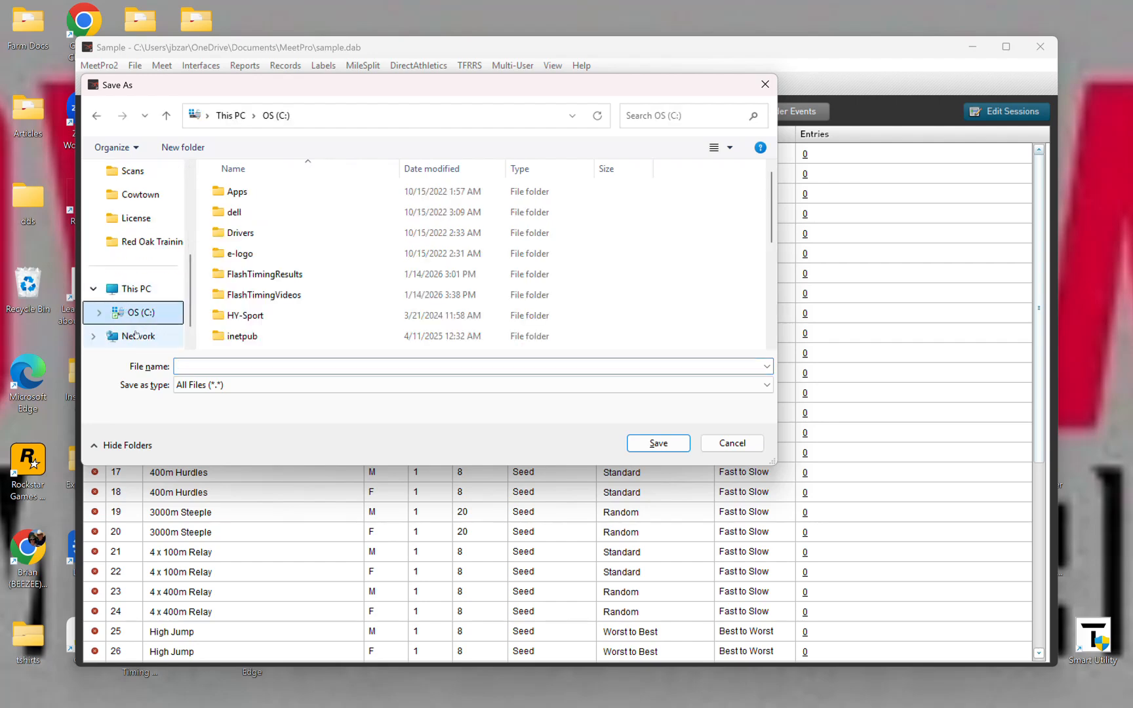
left_click(263, 276)
double_click(264, 274)
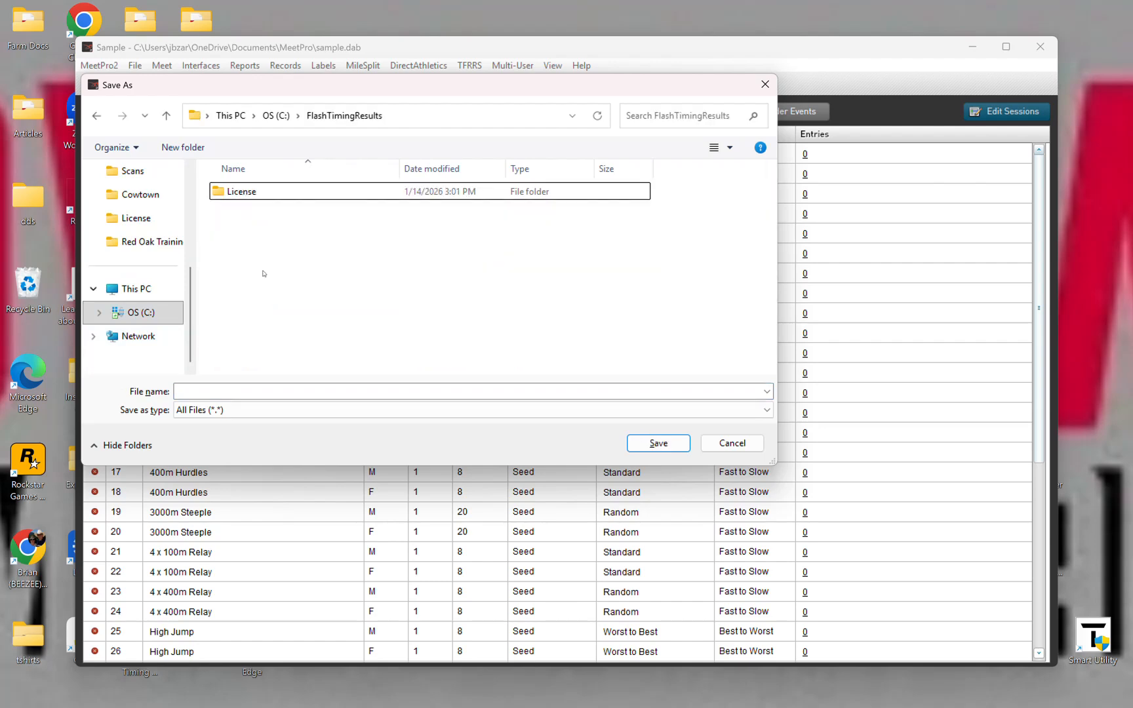
Step: Create a folder named Red Oak inside FlashTimingResults and open it
left_click(183, 147)
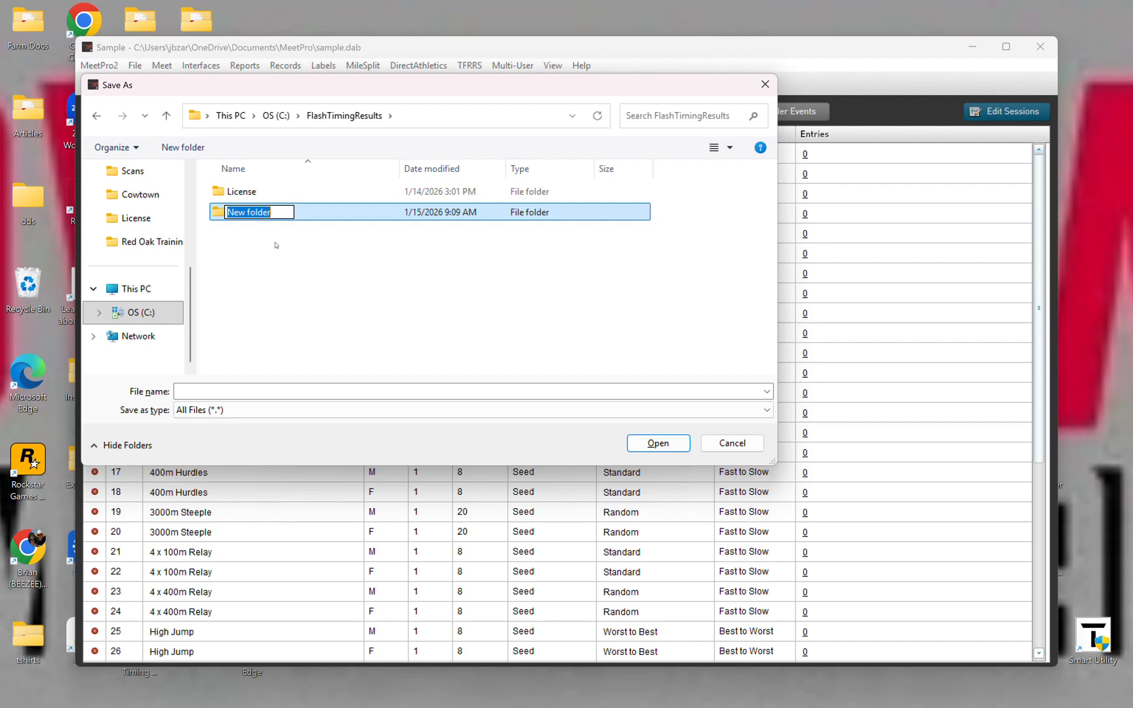
type("R")
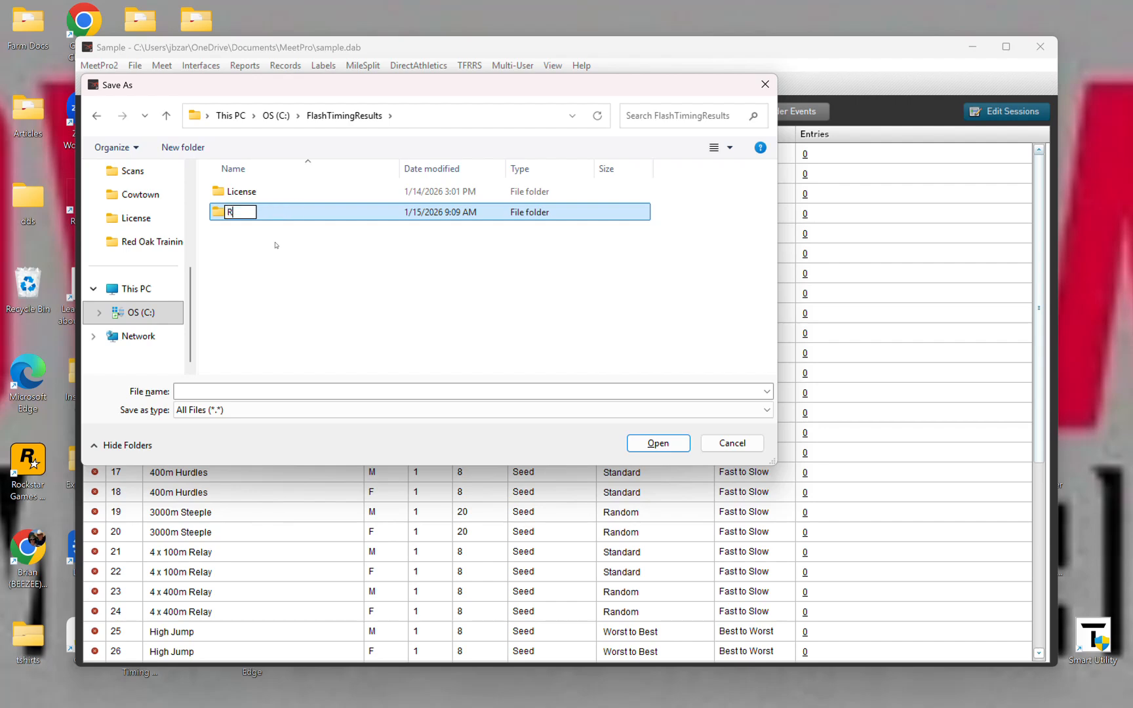
type("ed Oak")
key("Return")
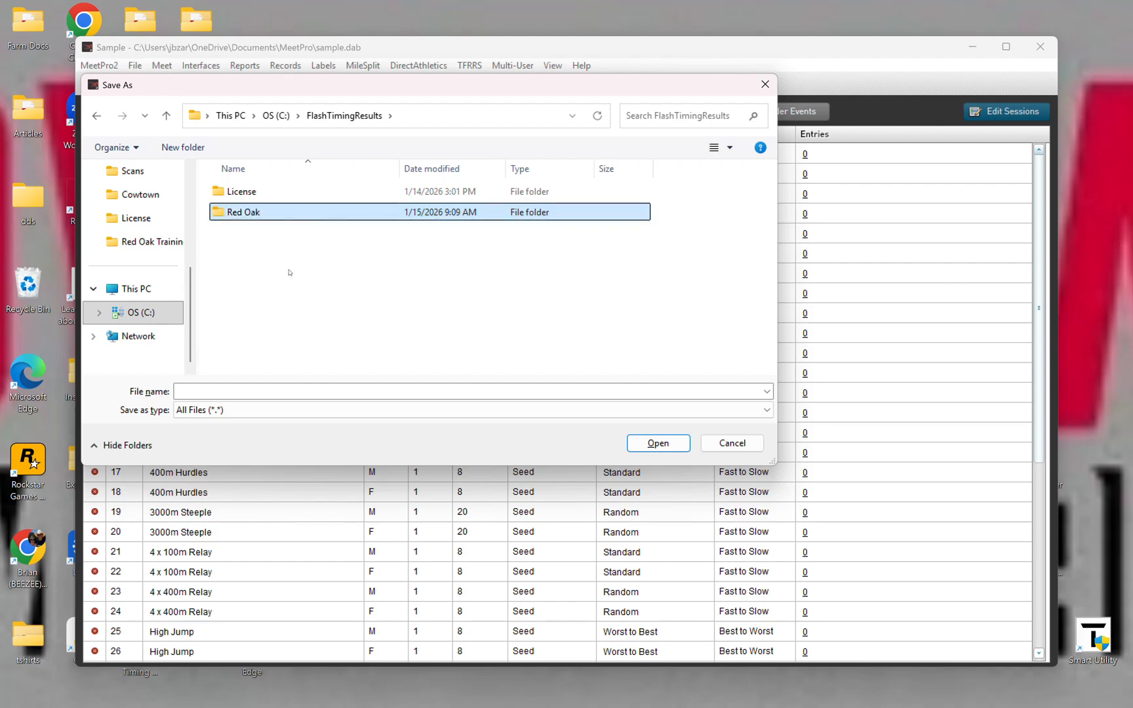
double_click(258, 213)
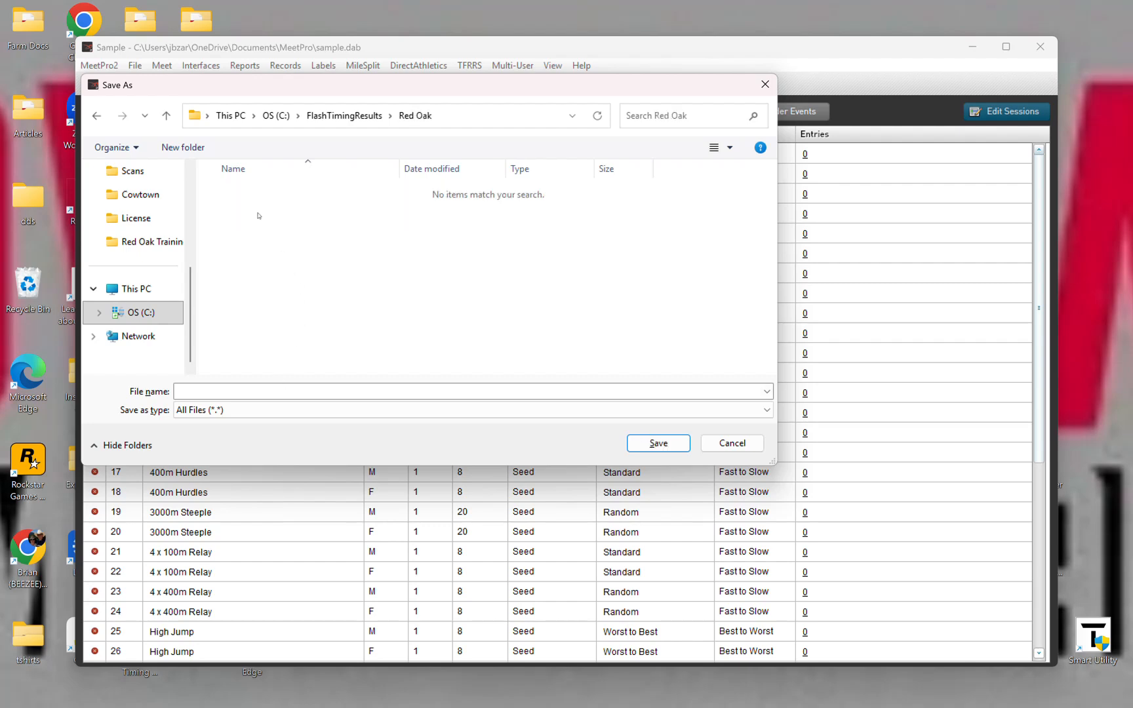
Step: Save the new meet database as "Red Oak Ritter-Carter Relays" in the Red Oak folder
left_click(249, 391)
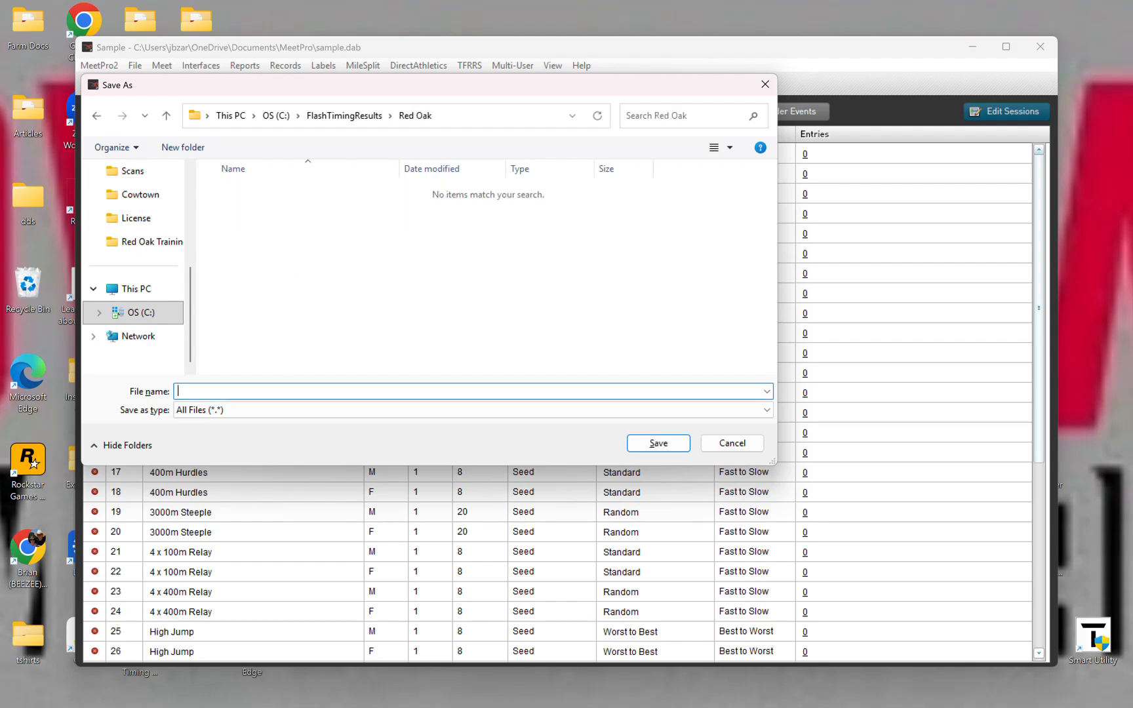
type("Red Oak Ritter-Carter Relays")
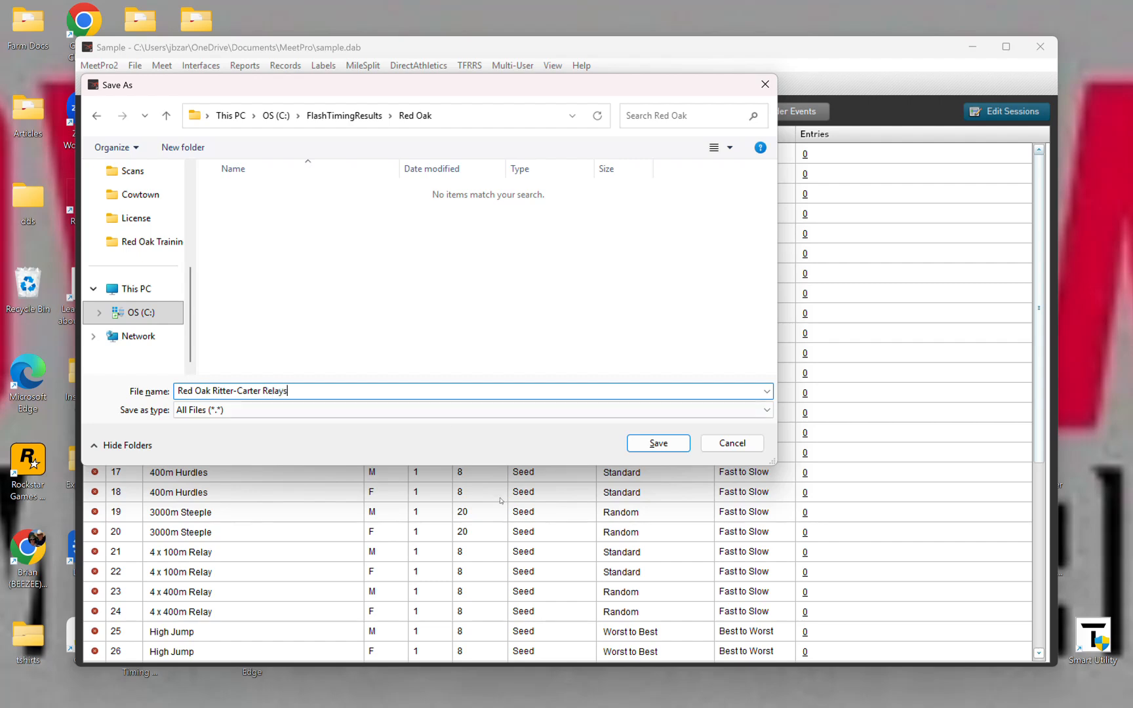
left_click(648, 442)
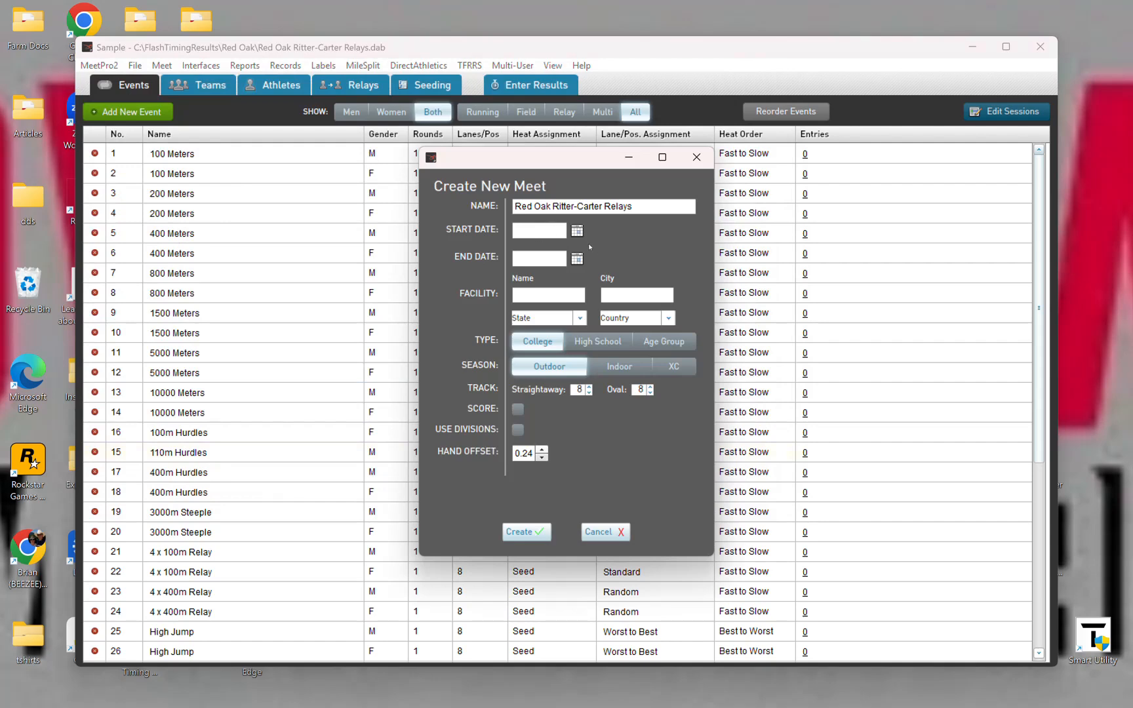
Step: Set the meet's start date to 03/01/2025
left_click(577, 231)
left_click(577, 233)
double_click(577, 233)
double_click(577, 233)
double_click(578, 233)
left_click(577, 232)
left_click(577, 233)
left_click(577, 233)
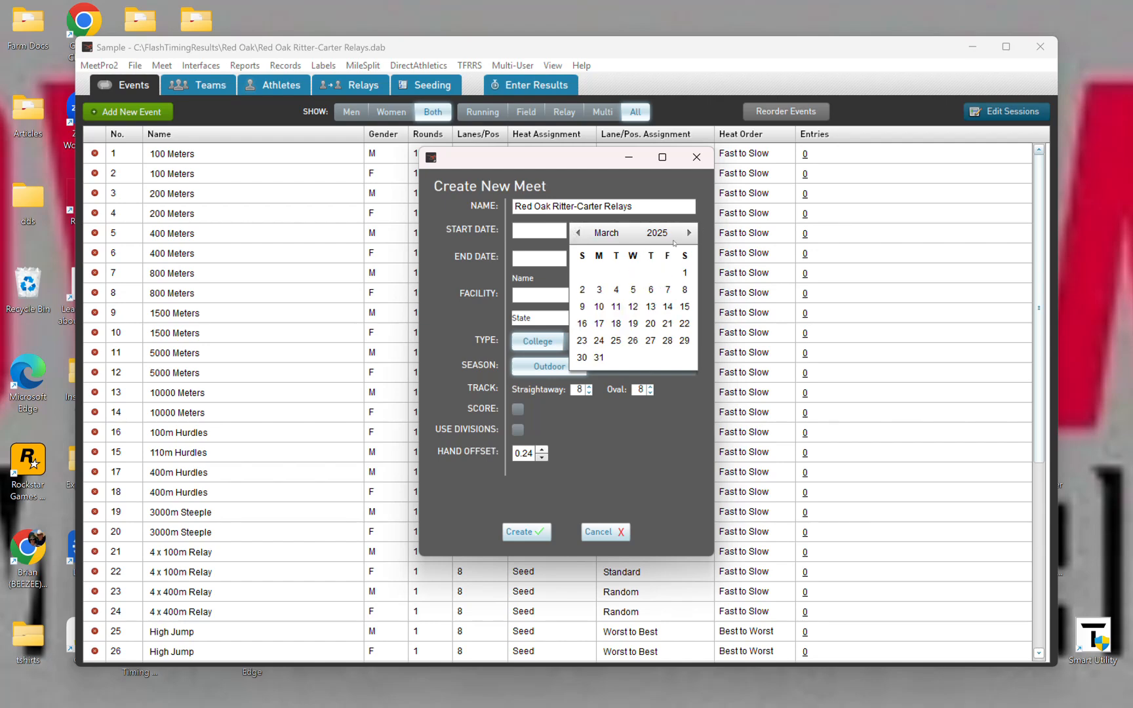
left_click(680, 273)
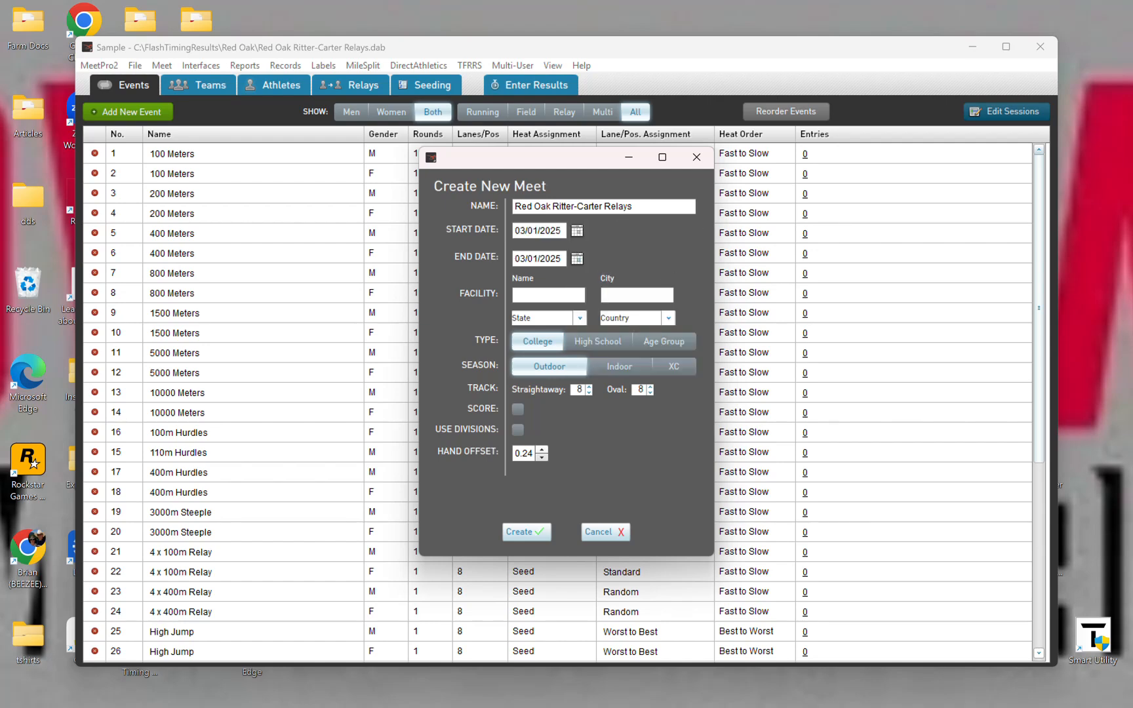
Step: Enter the facility as RO HS in the city of Red Oak and set its state to Texas
left_click(549, 295)
type("RO HS")
key("Tab")
type("Red Oak")
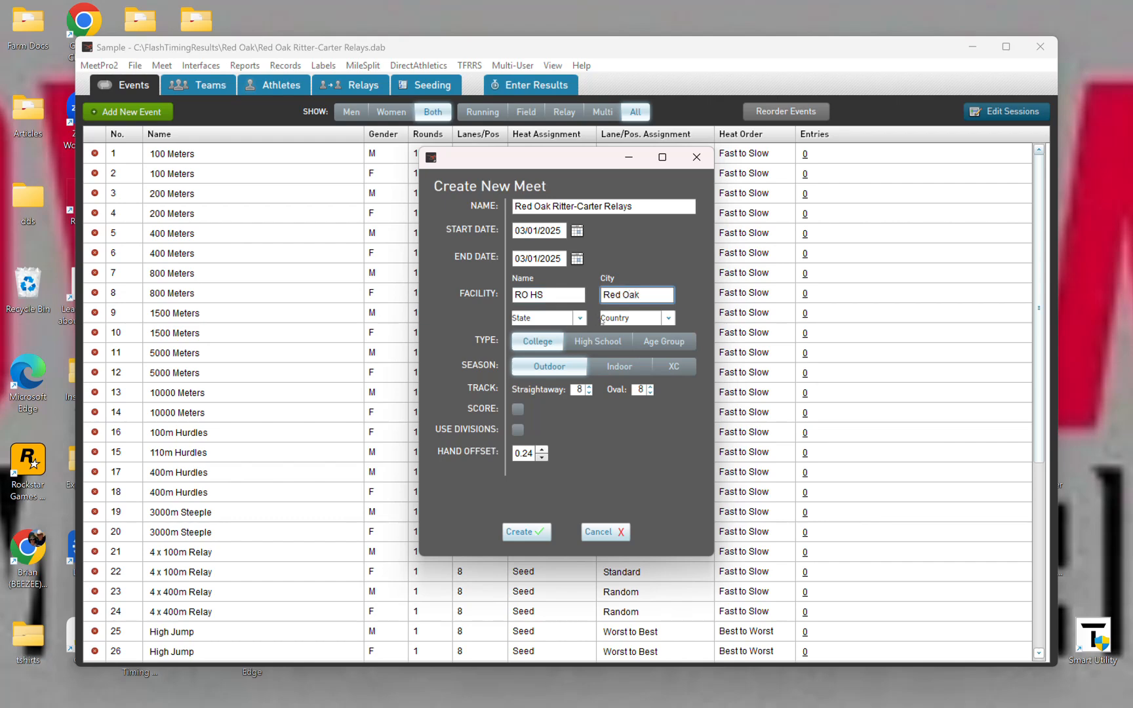
left_click(561, 320)
scroll(545, 368, "down", 7)
scroll(551, 393, "down", 7)
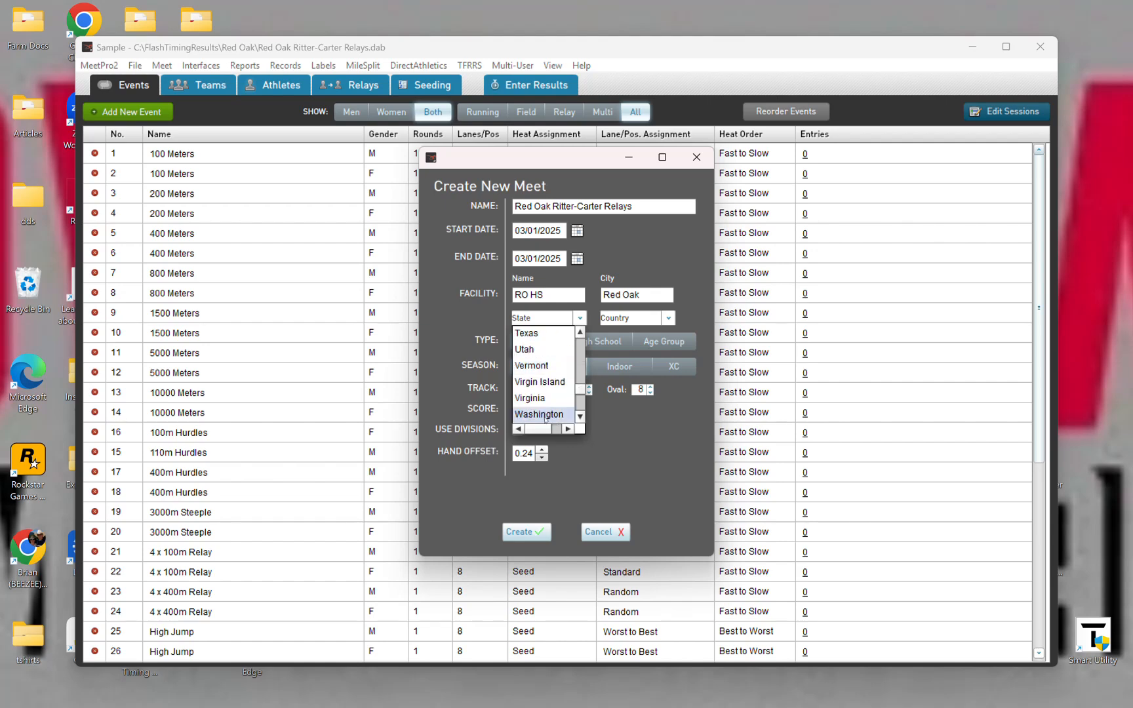
scroll(542, 403, "down", 1)
scroll(540, 408, "up", 1)
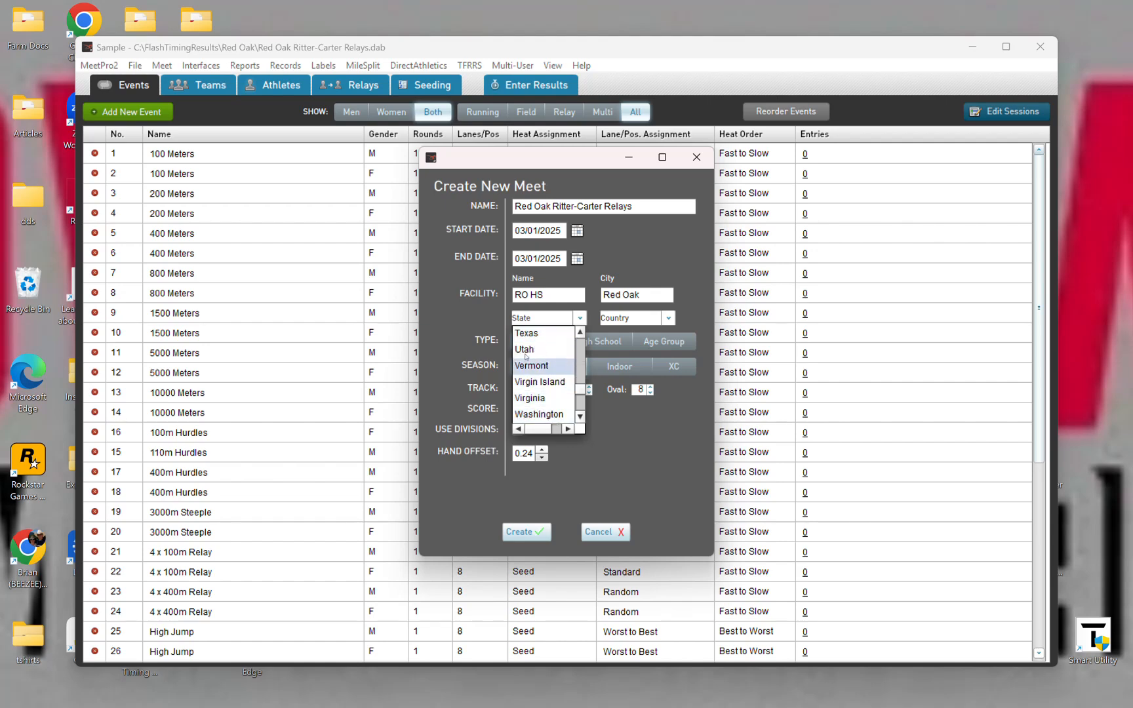
left_click(538, 333)
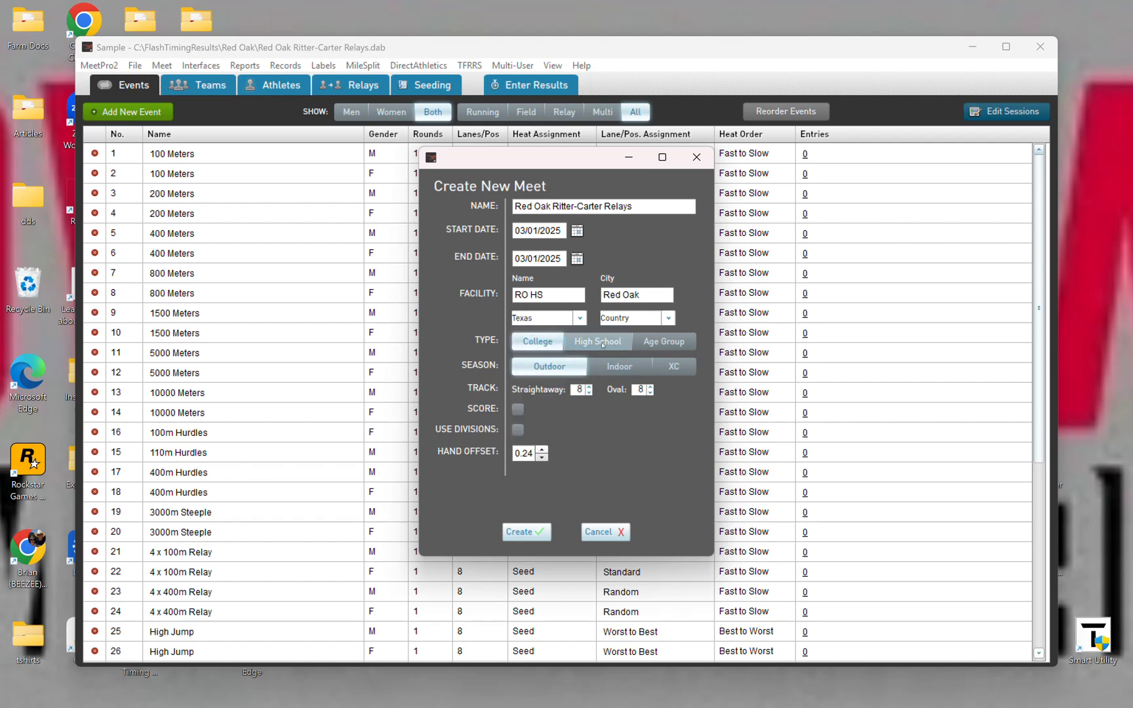
Step: Set the meet type to High School with 7 straightaway and 7 oval lanes, and enable scoring and per-event divisions
left_click(597, 341)
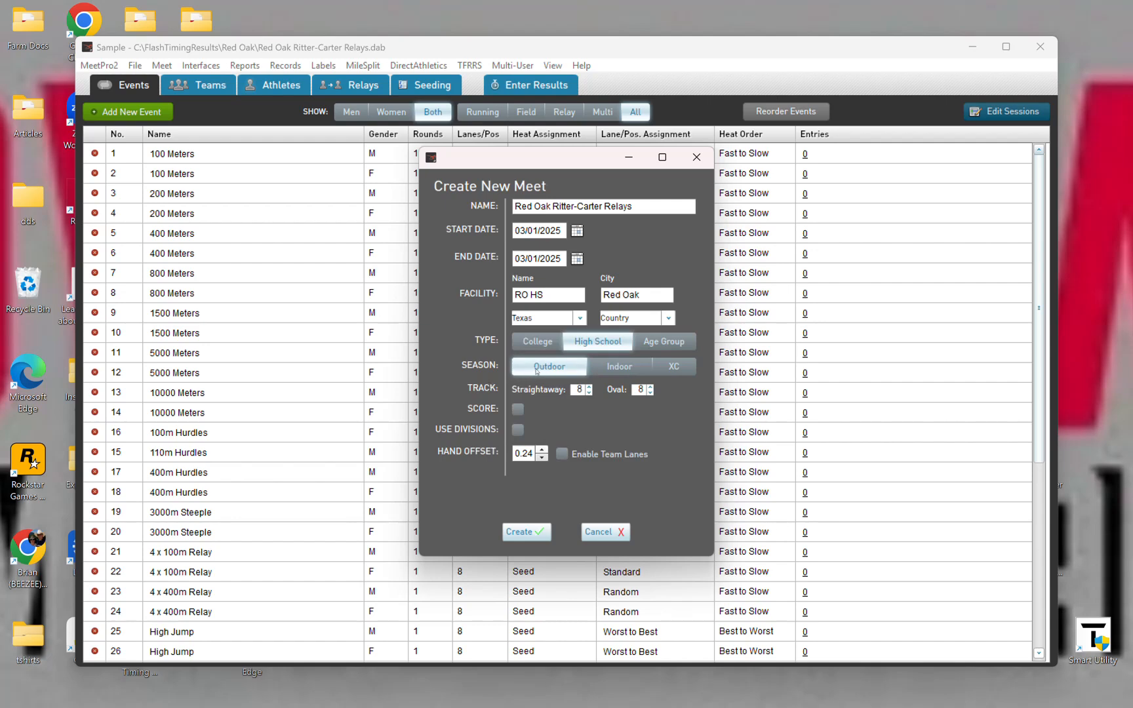
left_click(589, 393)
left_click(650, 394)
left_click(517, 410)
left_click(518, 430)
left_click(555, 431)
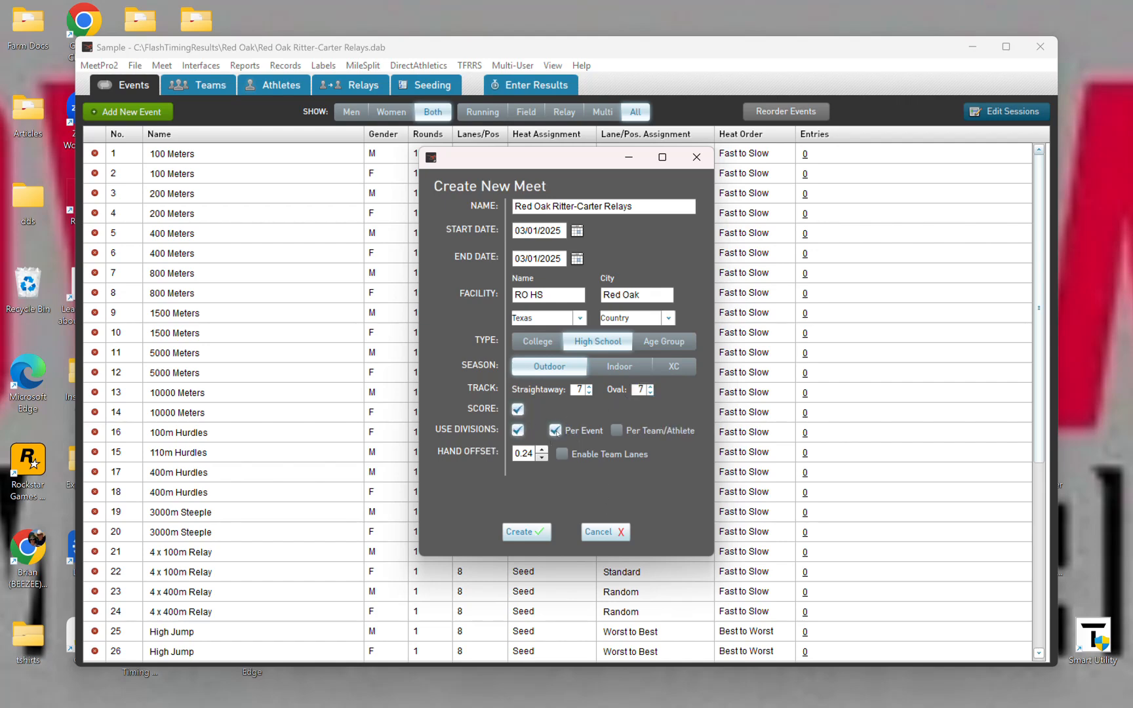
Step: Create the meet and apply all the proposed records changes
left_click(532, 532)
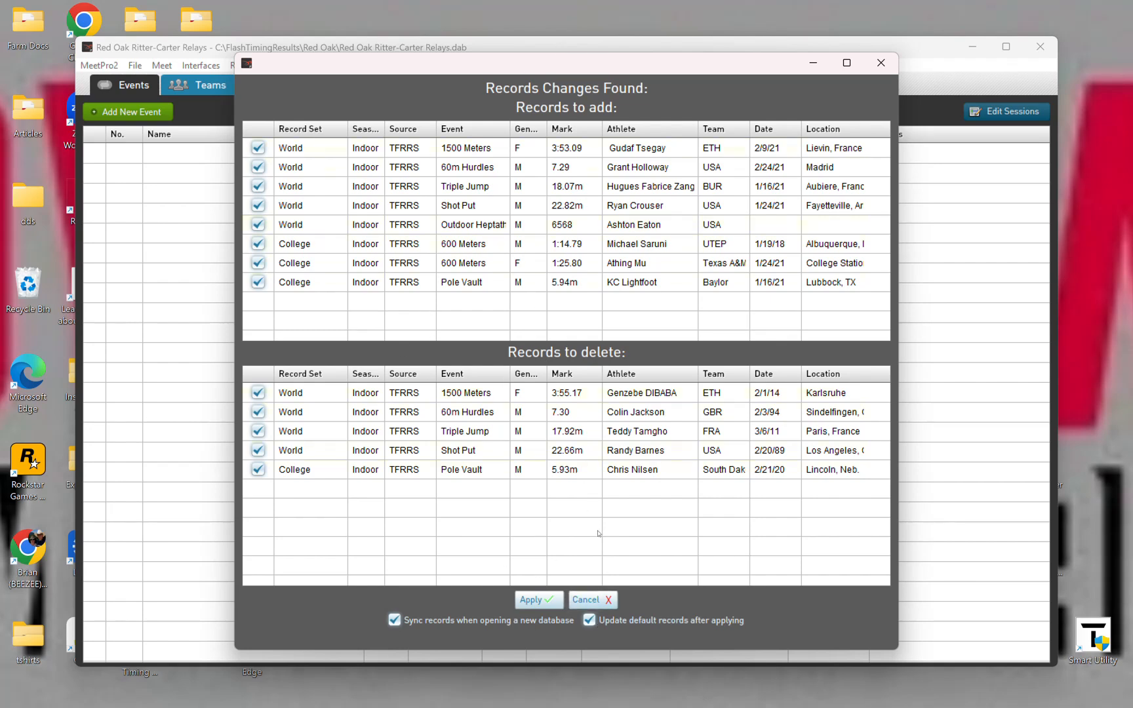
left_click(552, 597)
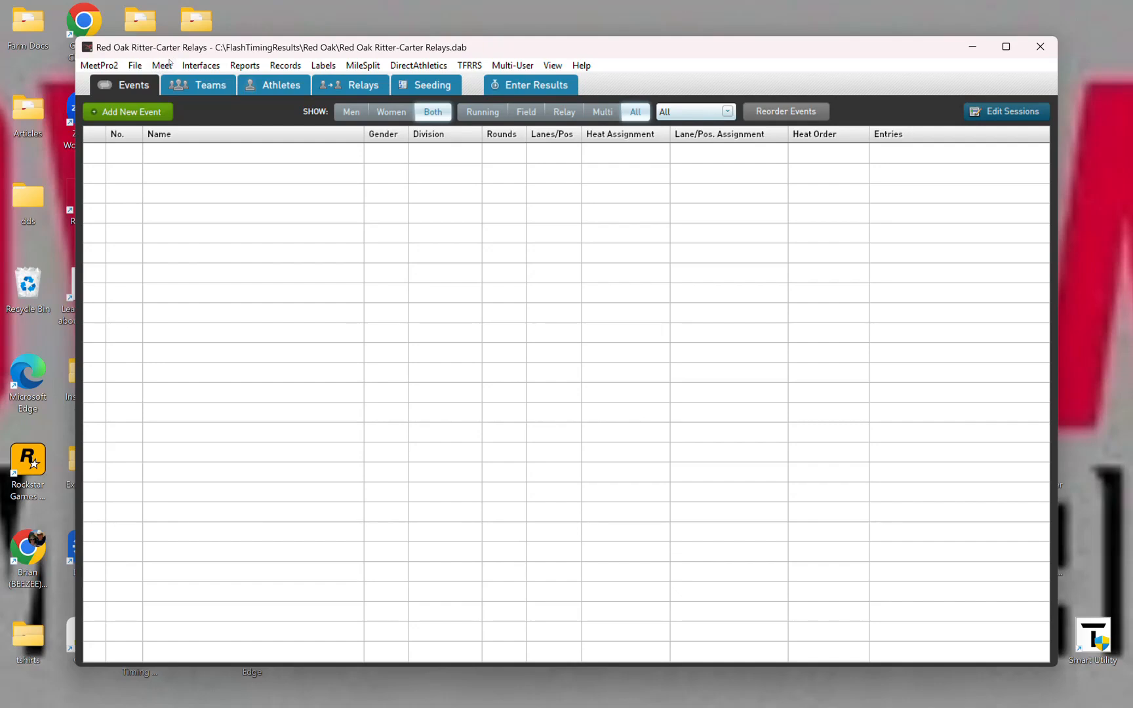
Step: Open the meet's scoring setup and set the first-place relay score to 20 points
left_click(164, 65)
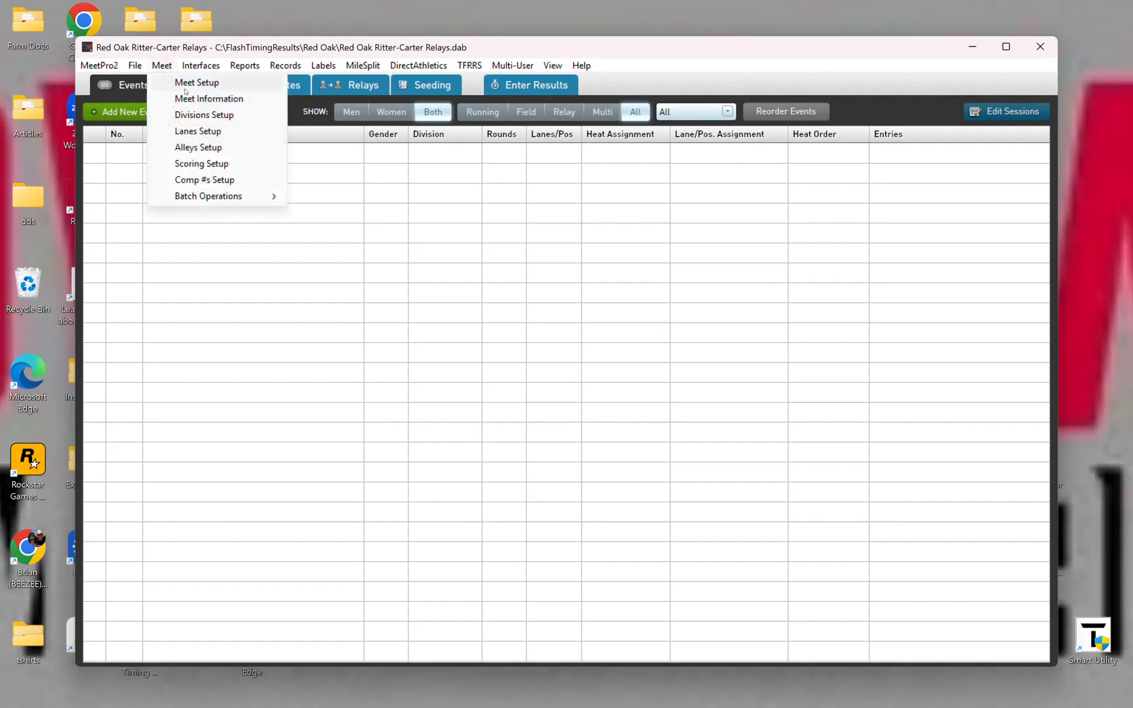
left_click(203, 163)
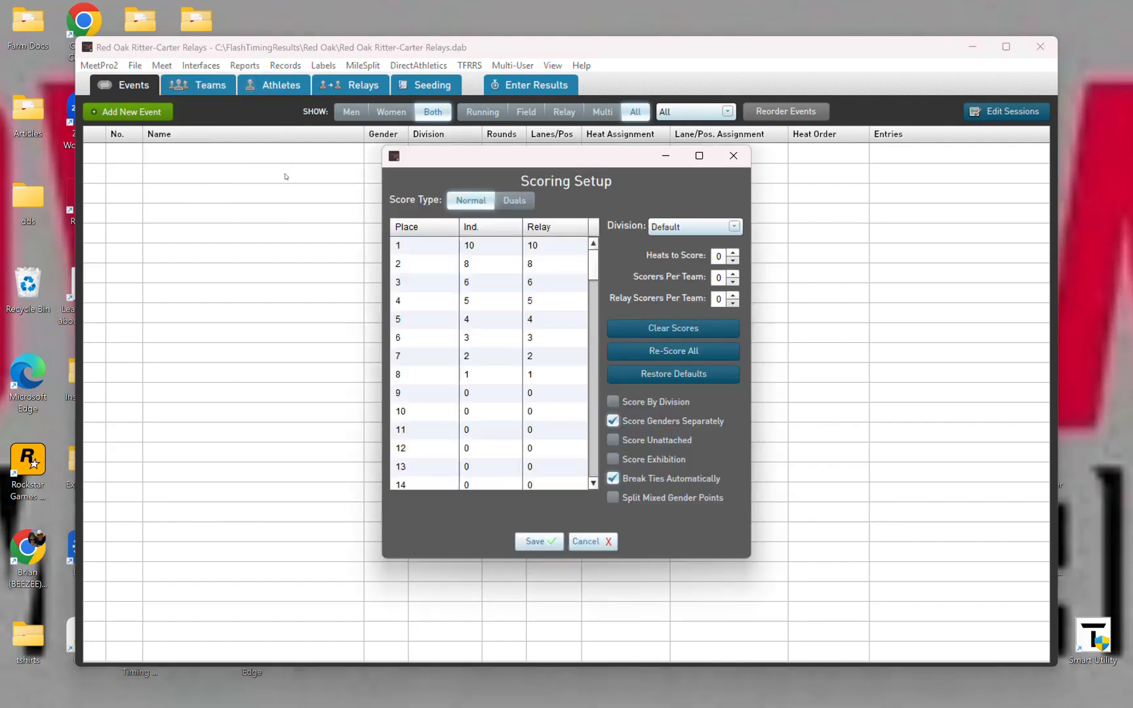
double_click(484, 248)
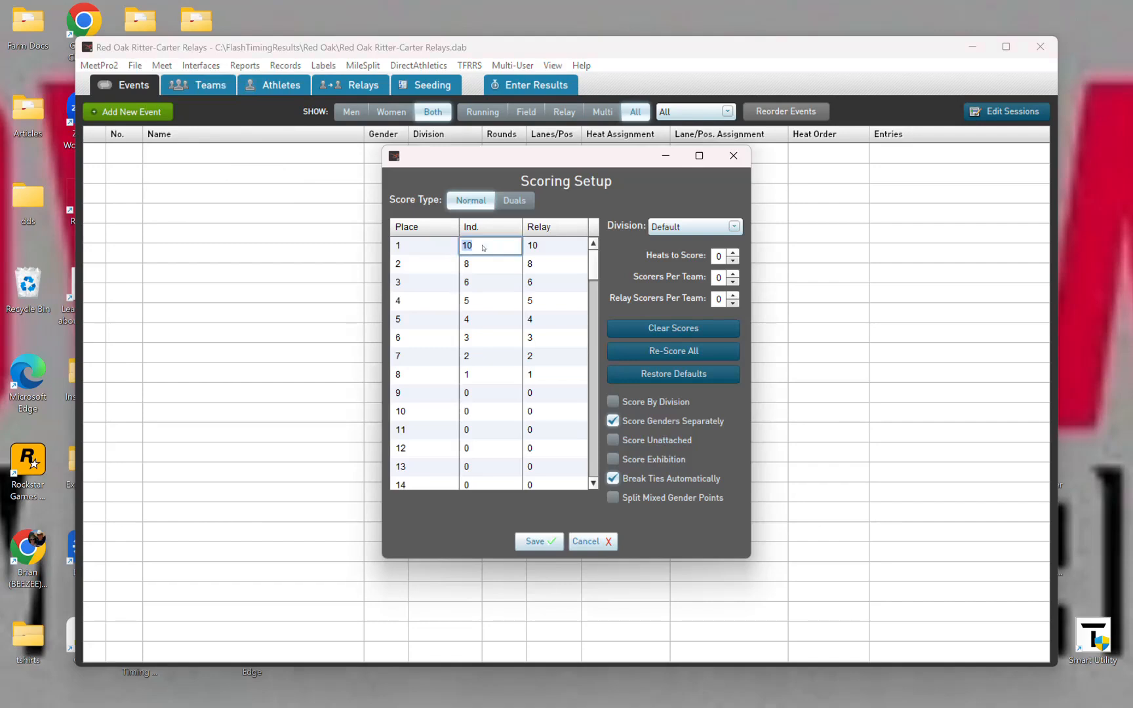
key("Tab")
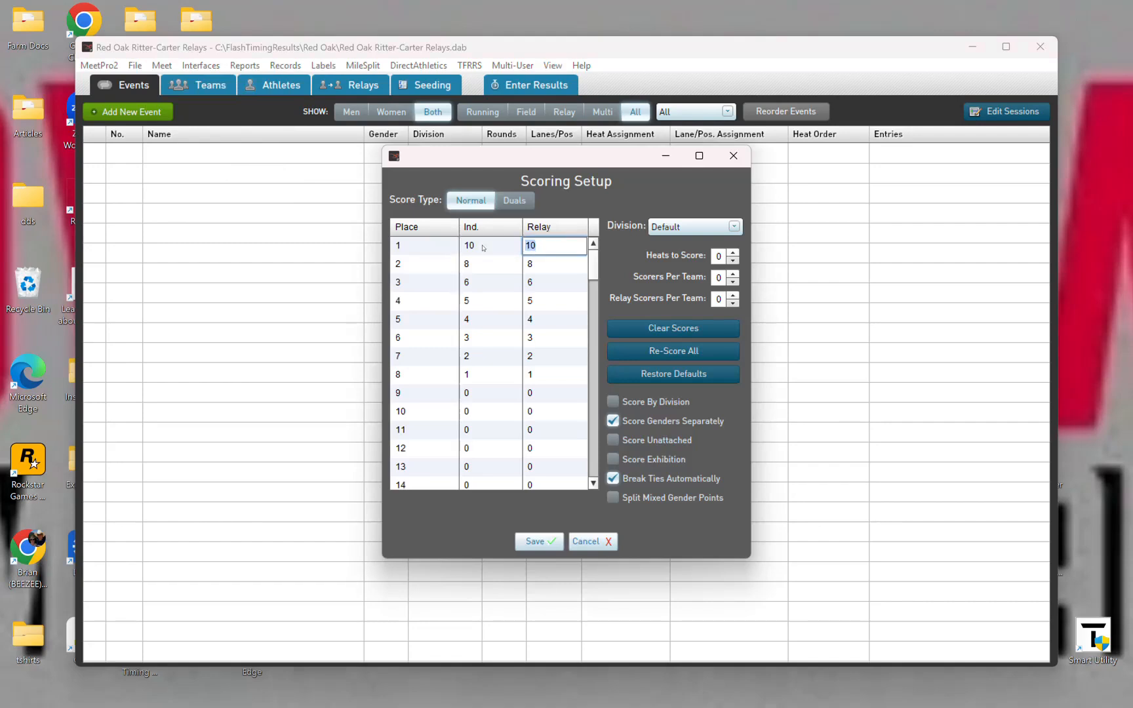
type("20")
key("Tab")
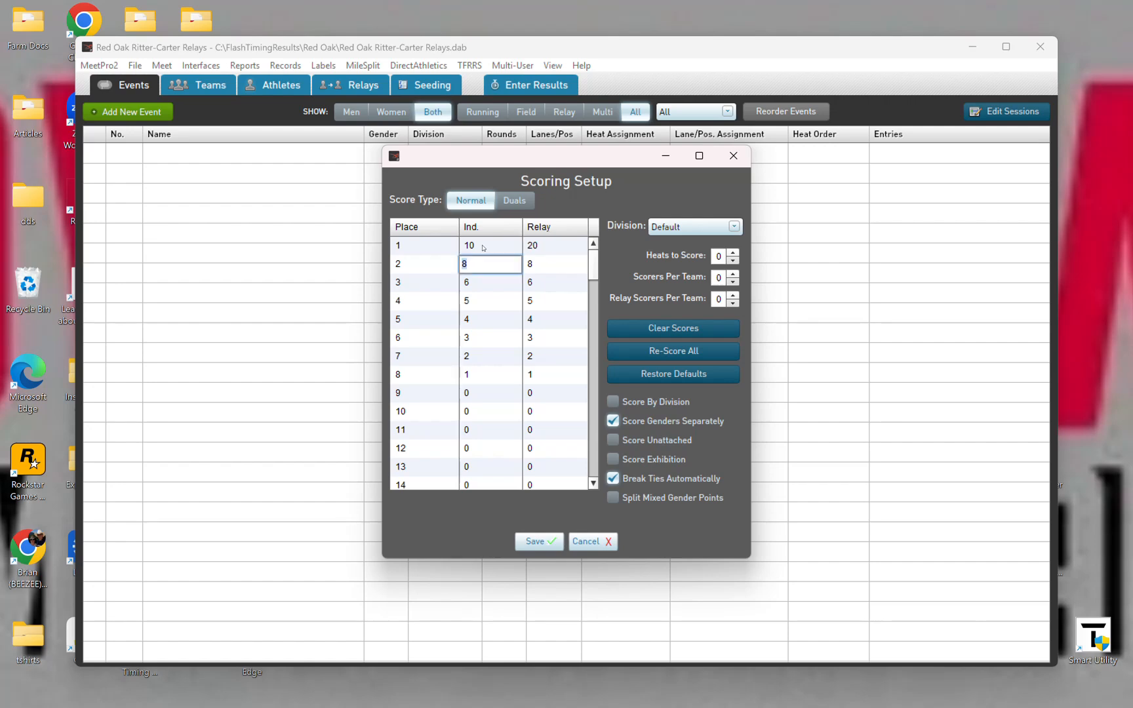
Step: Set the relay scores to 16 points for second place and 12 points for third place
key("Tab")
type("16")
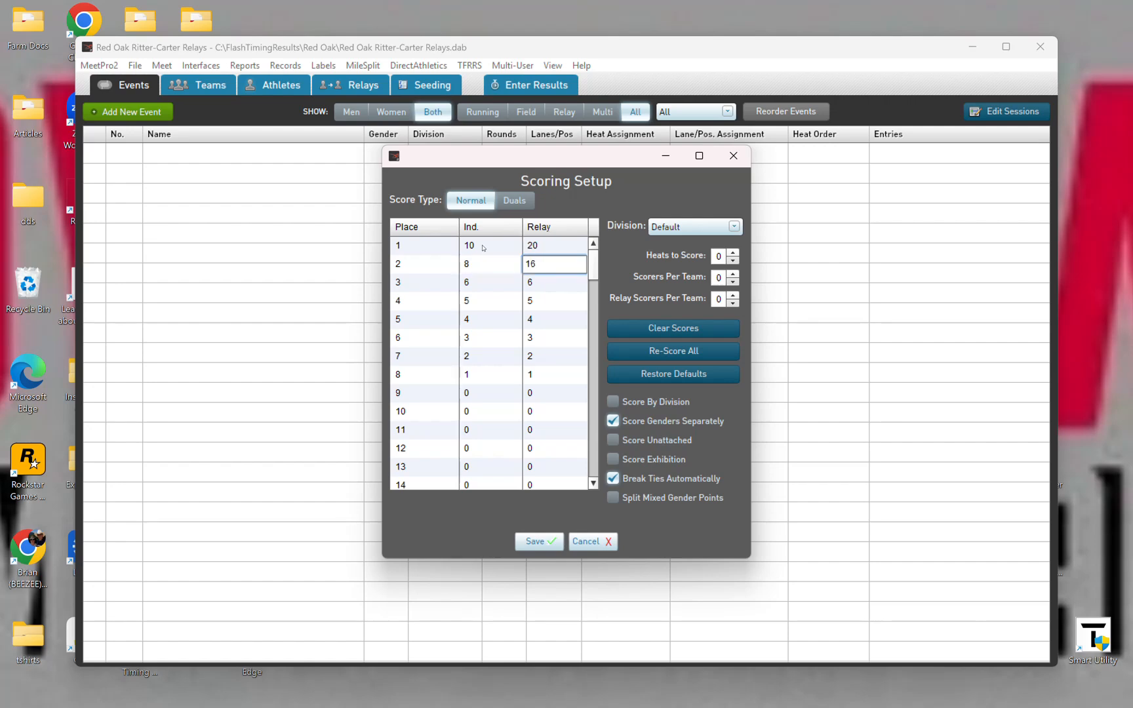
key("Tab")
key("Tab")
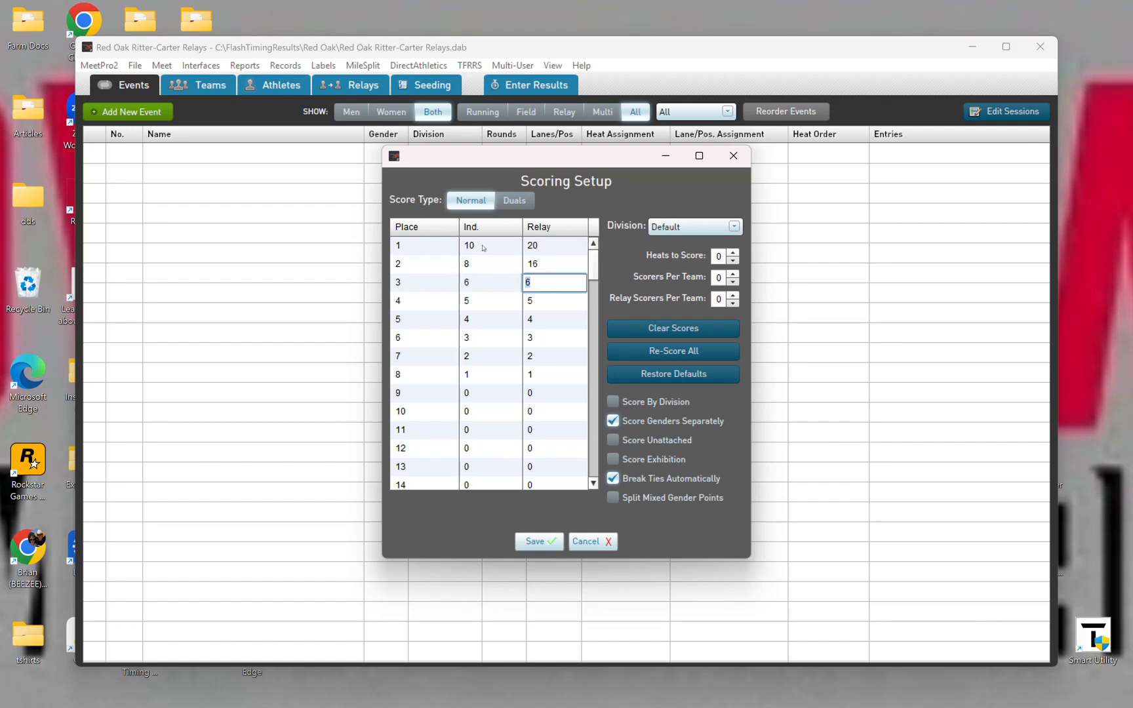
type("12")
Step: Set fourth place to 4 individual and 8 relay points, and fifth place to 2 individual and 4 relay points
key("Tab")
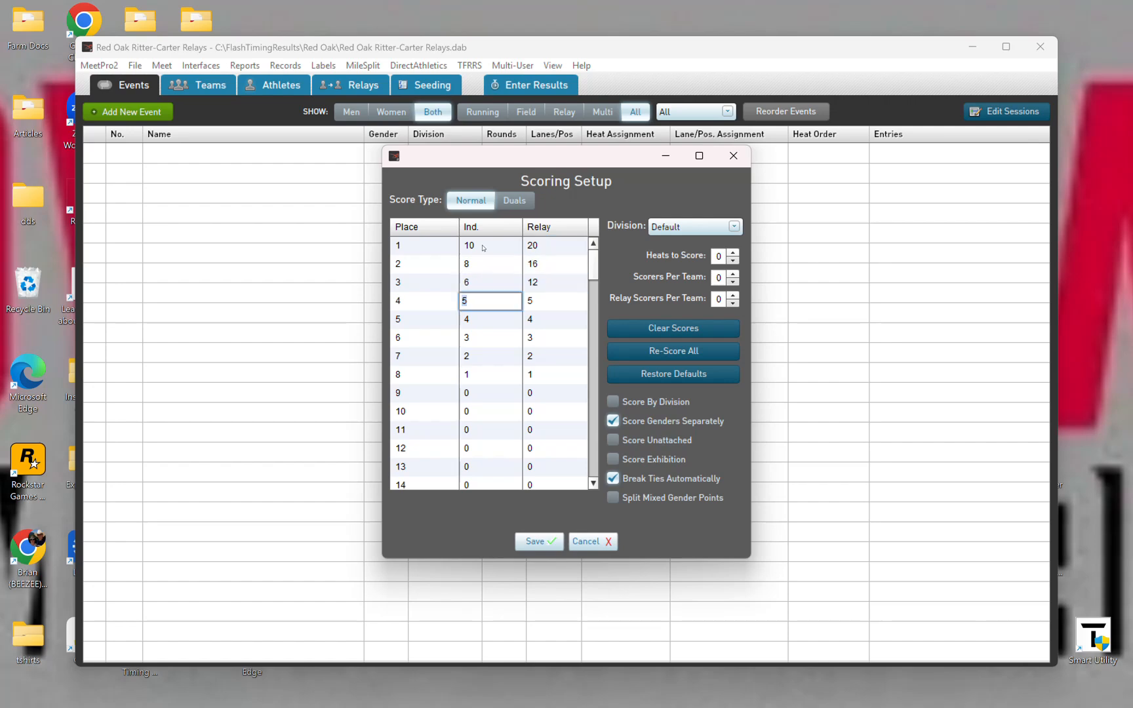
type("4")
key("Tab")
type("8")
key("Tab")
type("2")
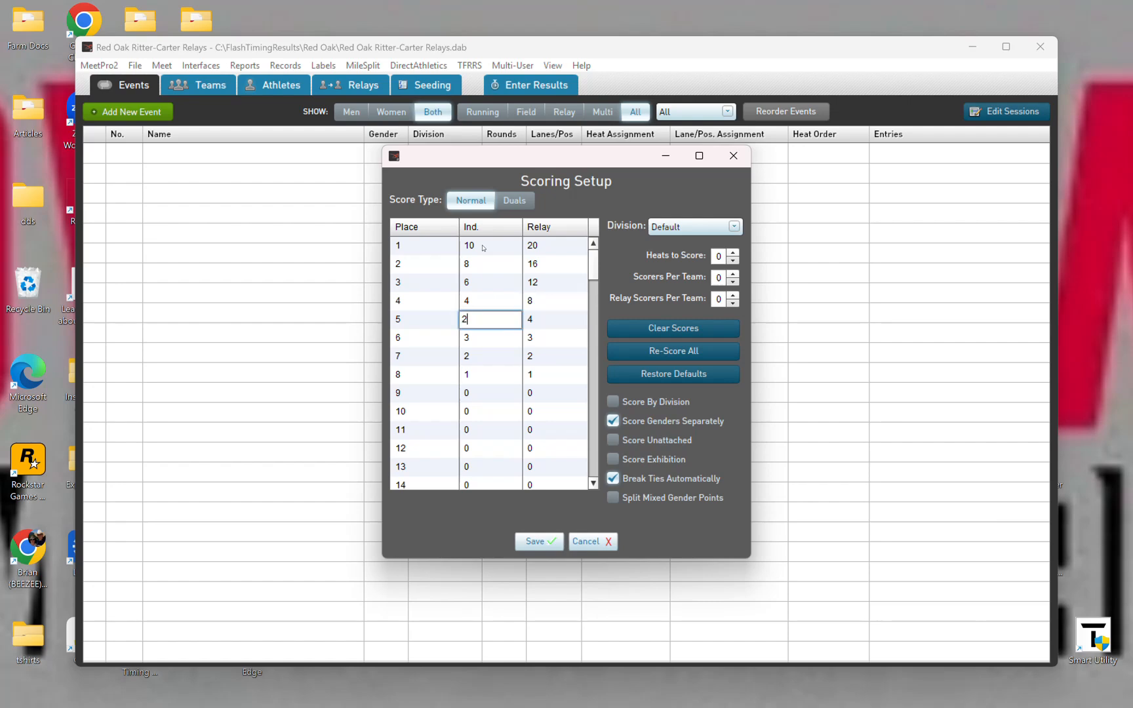
key("Tab")
type("4")
key("Tab")
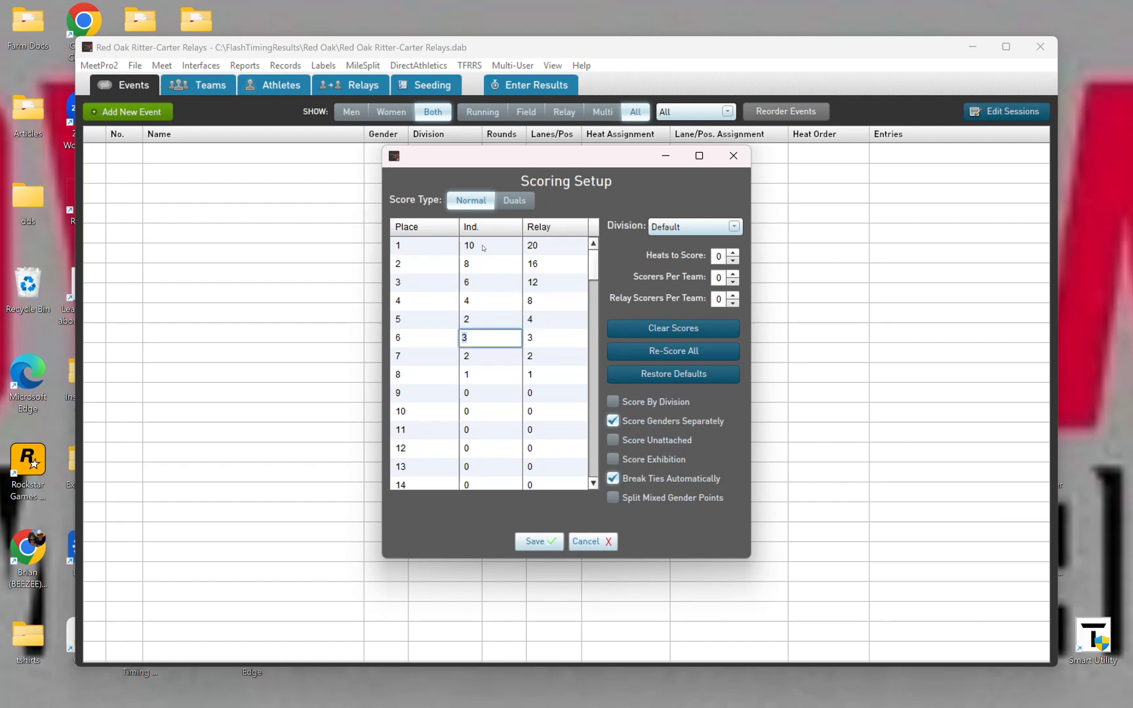
Step: Set the sixth-place scores to 1 individual point and 2 relay points
type("1")
key("Tab")
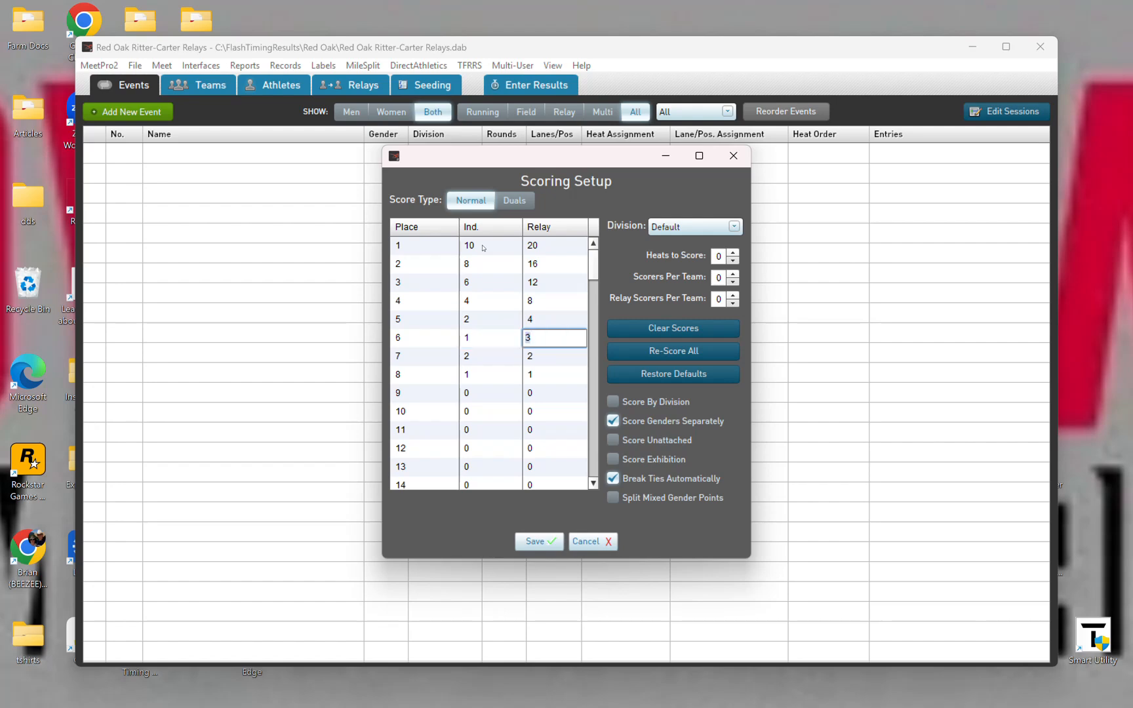
type("2")
key("Tab")
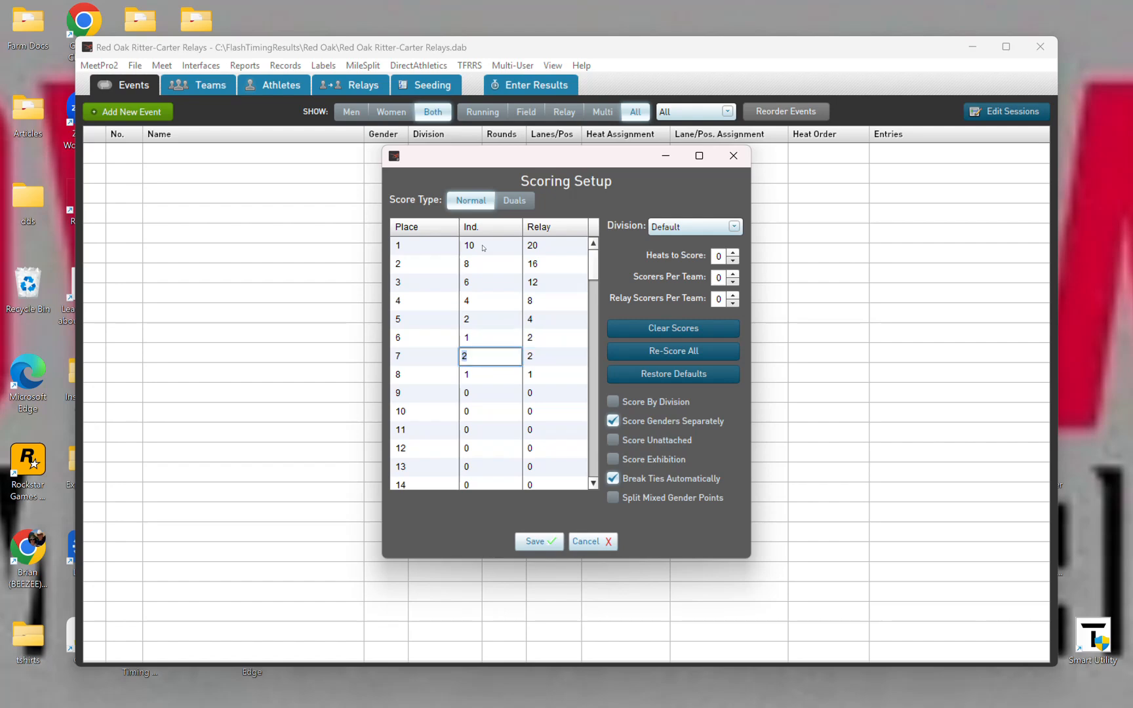
Step: Set the individual and relay scores for seventh and eighth place to 0 points
type("0")
key("Tab")
type("0")
key("Tab")
type("0")
key("Tab")
type("0")
key("Tab")
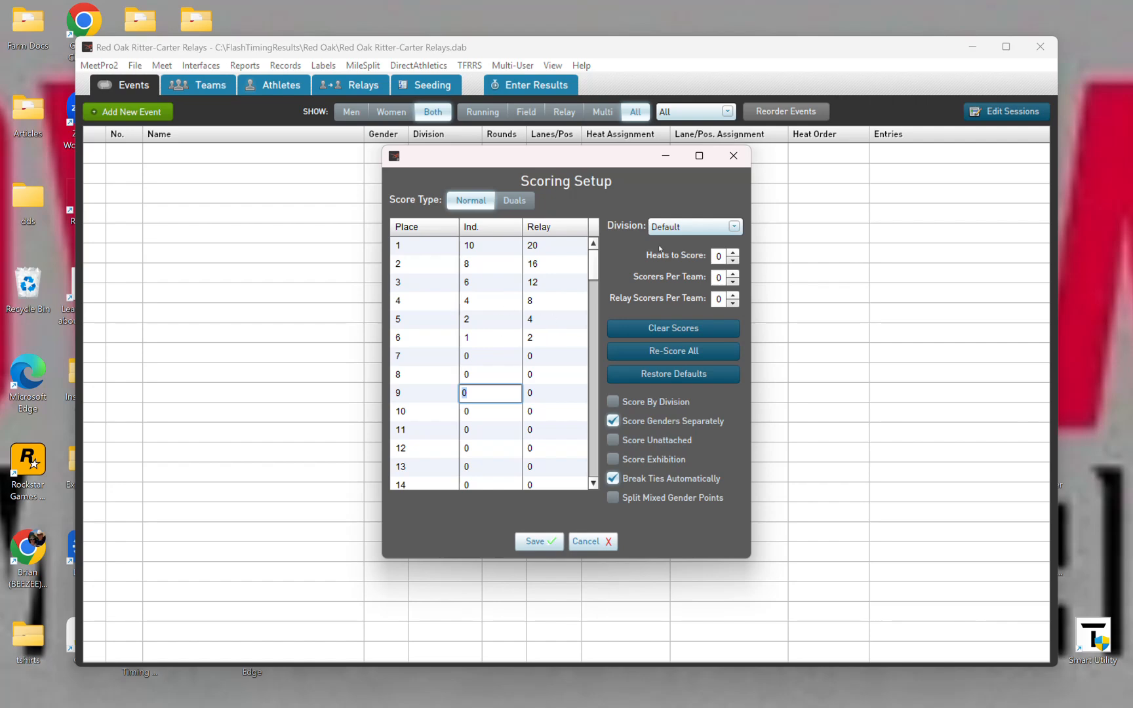
Step: Keep the Default division selected, turn on Score By Division, and save the scoring setup
left_click(721, 231)
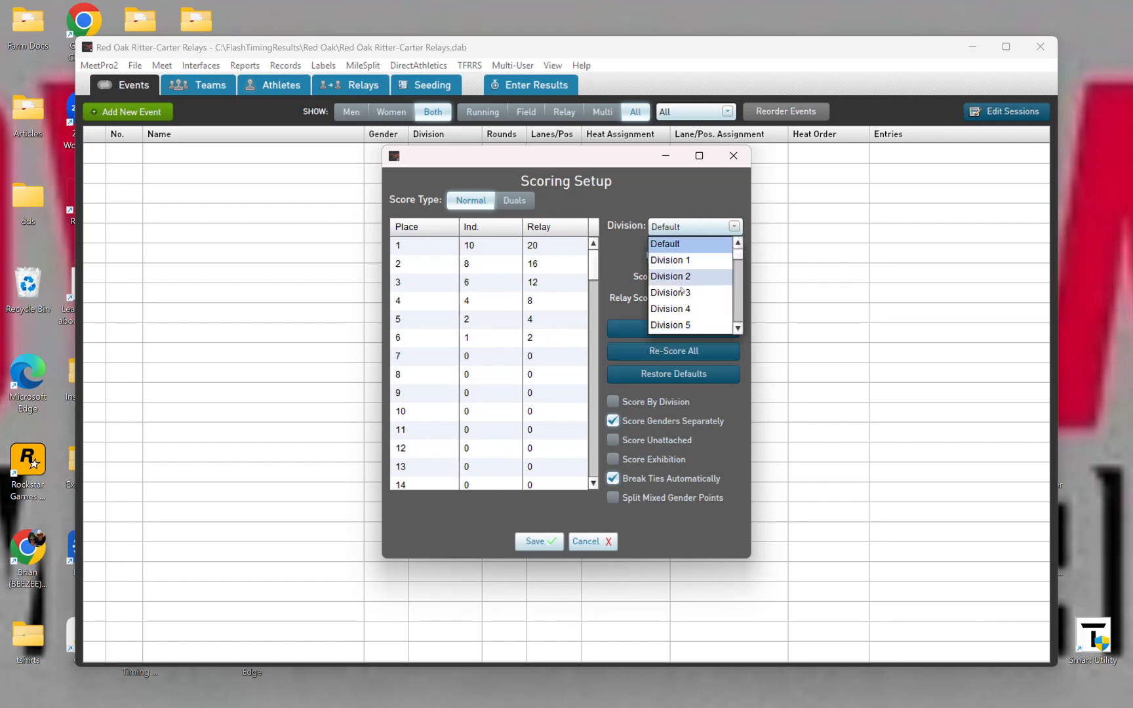
left_click(683, 244)
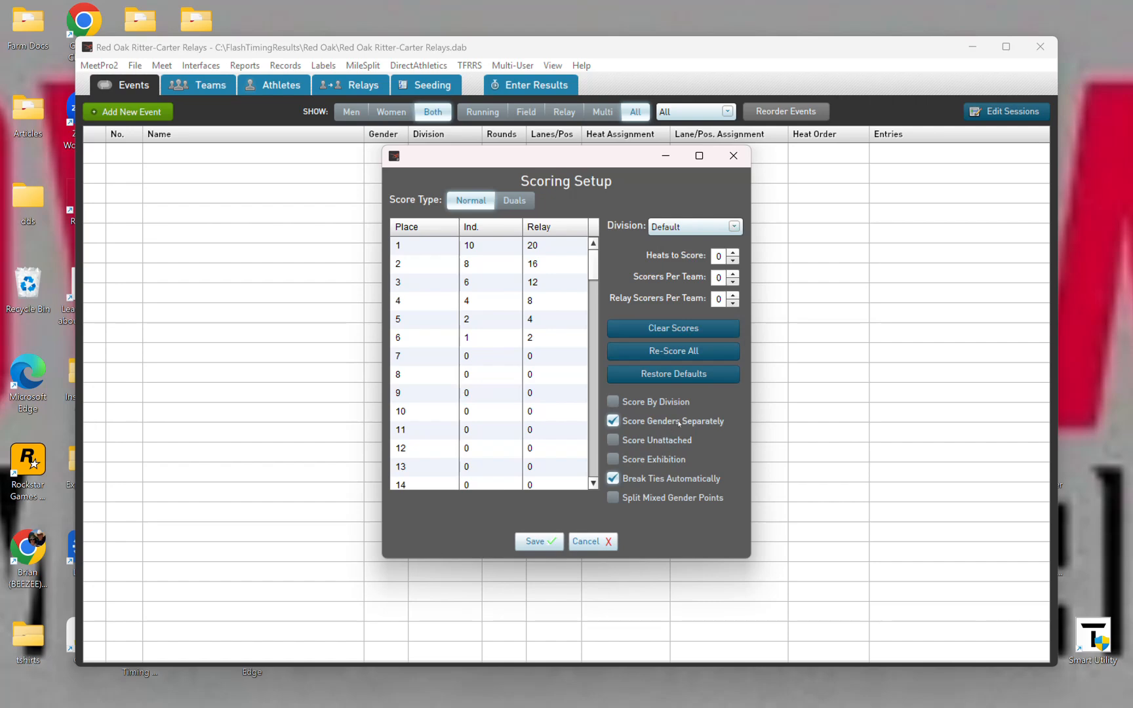
left_click(617, 403)
left_click(546, 541)
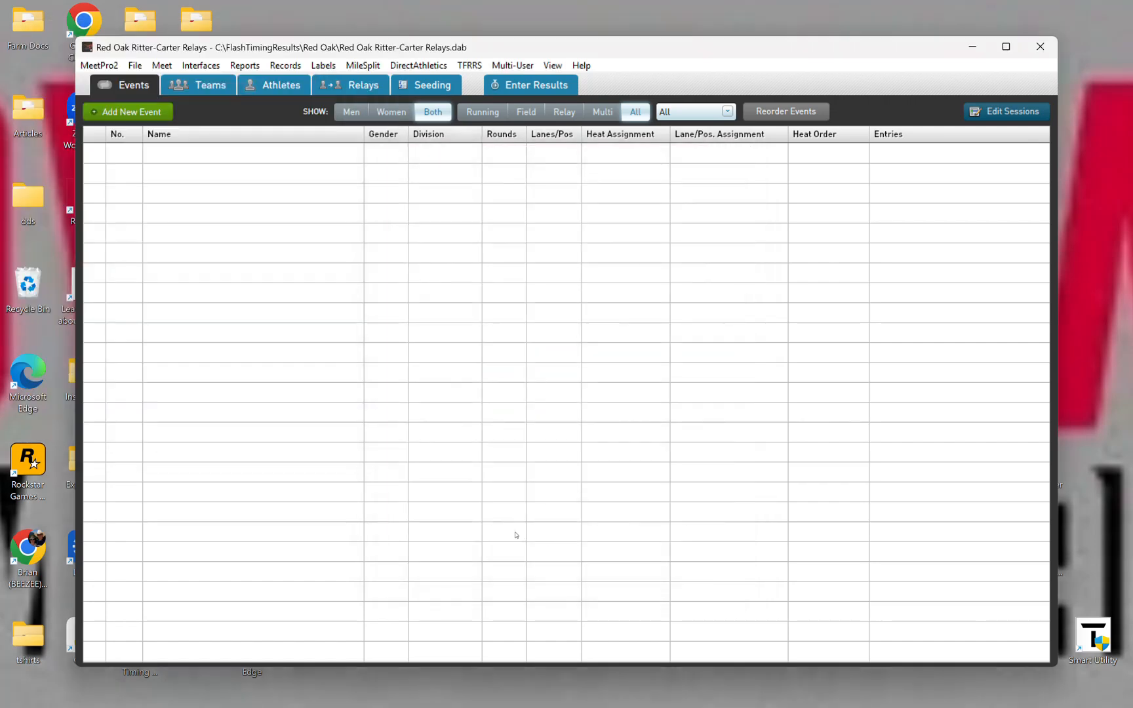
Step: Open the MileSplit login and enter the account's e-mail address
left_click(363, 66)
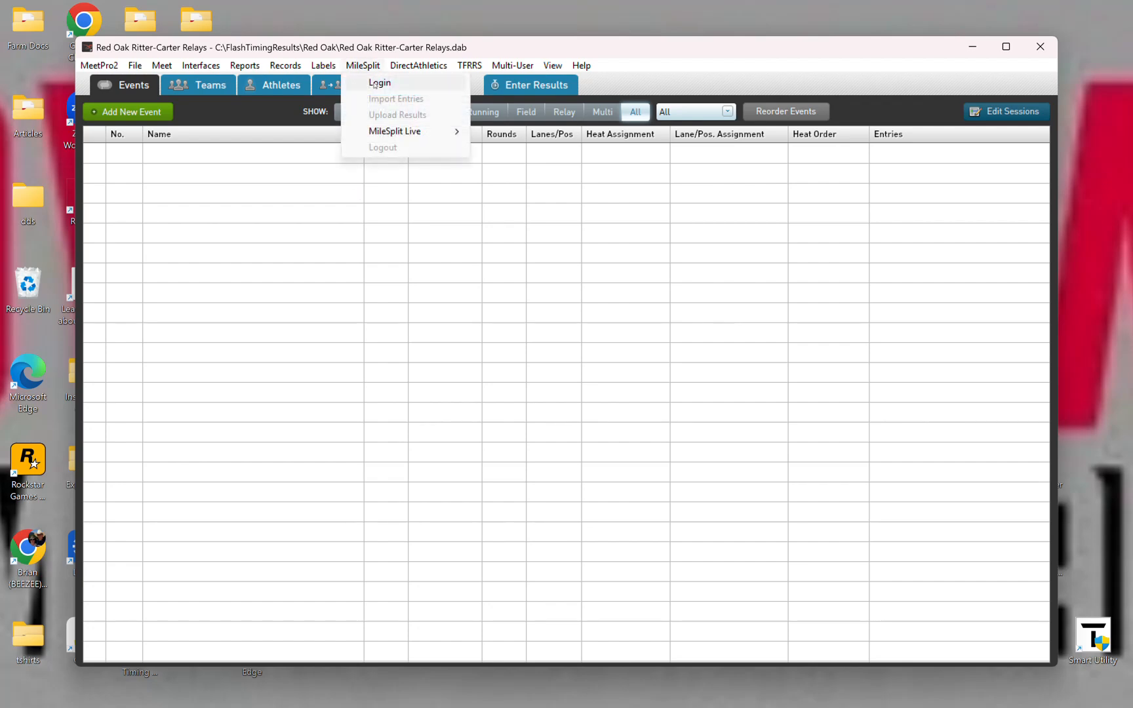
left_click(380, 82)
left_click(586, 336)
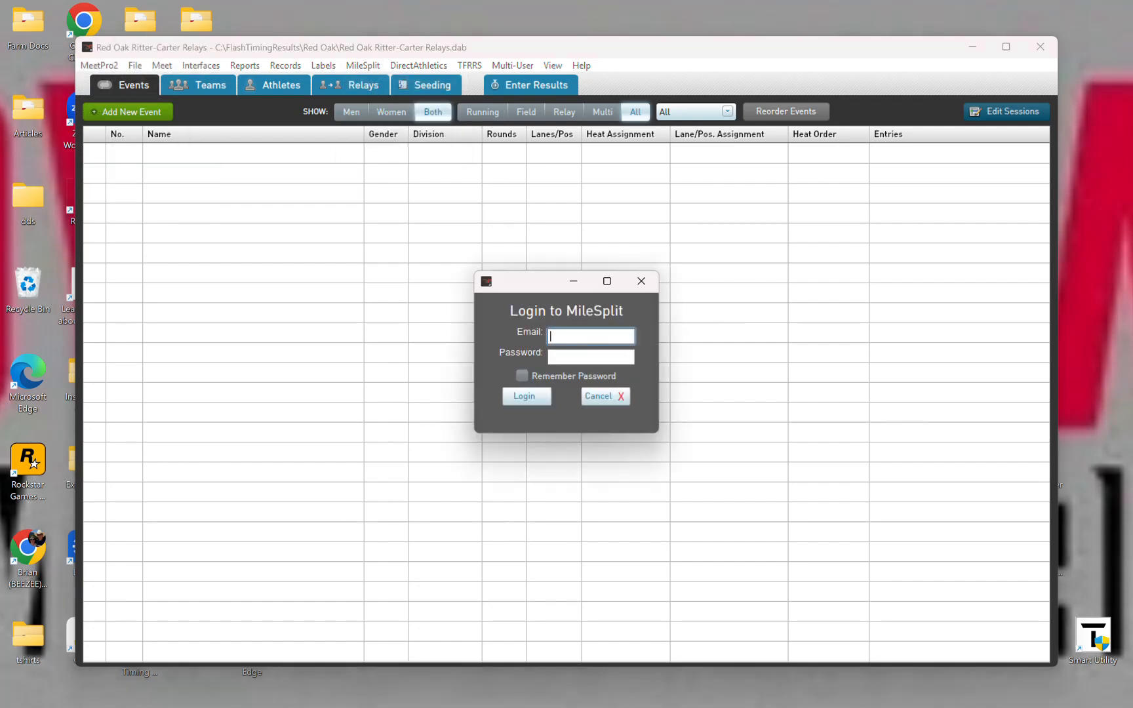
key("Tab")
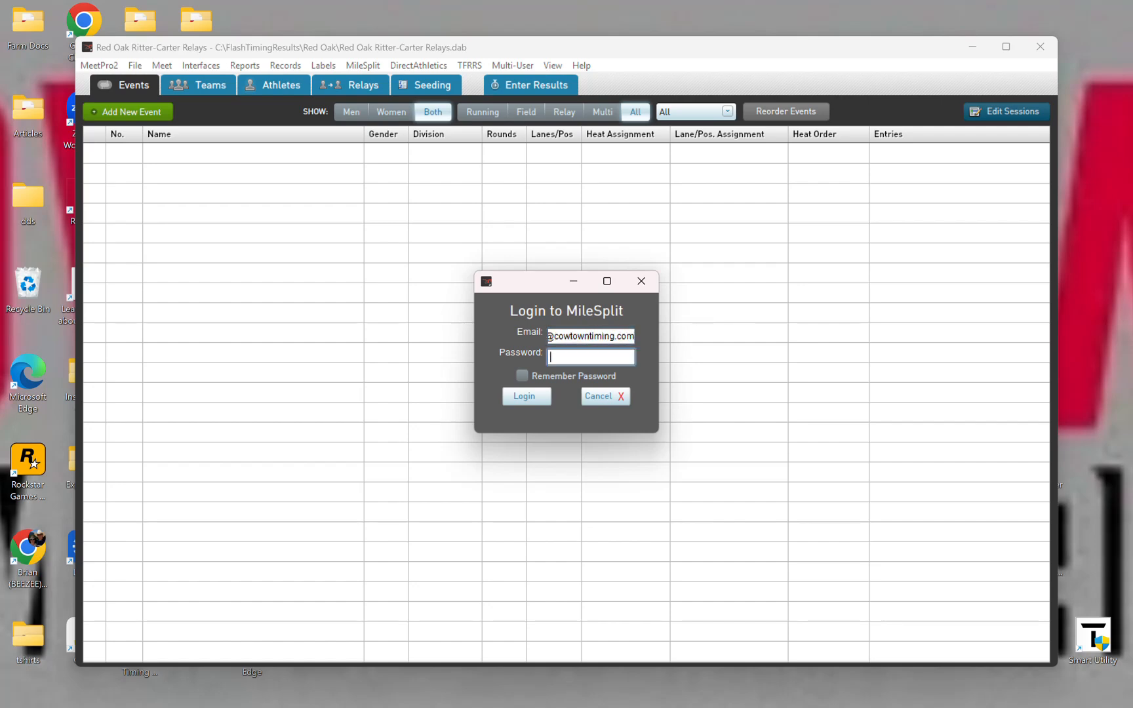
Step: Enter the MileSplit account password, enable remembering it, and log in
type("**********")
left_click(522, 376)
left_click(538, 397)
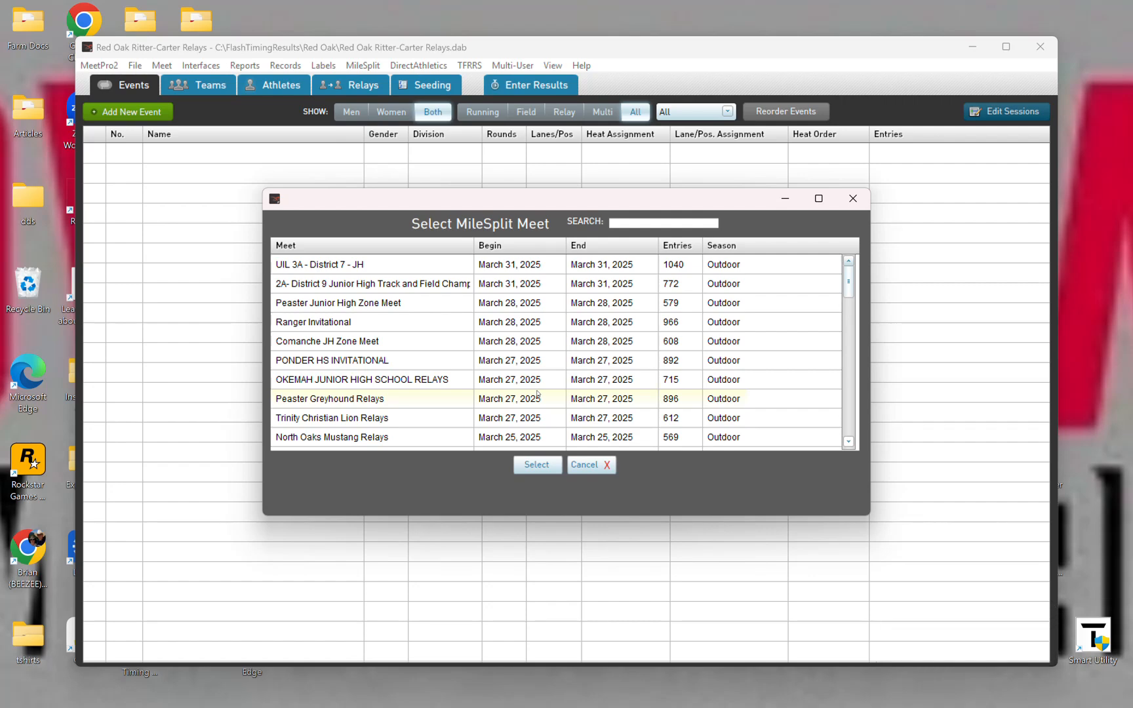
Step: Associate the database with the Red Oak Ritter-Carter Relays meet of March 1, 2025 on MileSplit
scroll(455, 324, "down", 10)
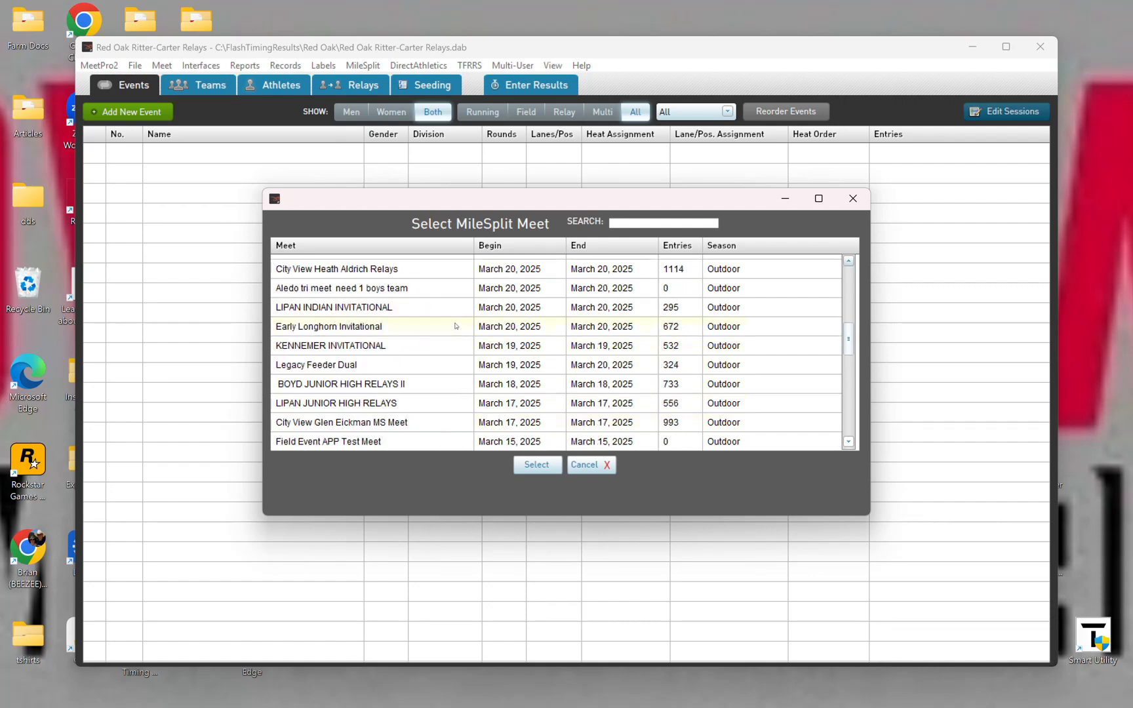
scroll(455, 323, "down", 2)
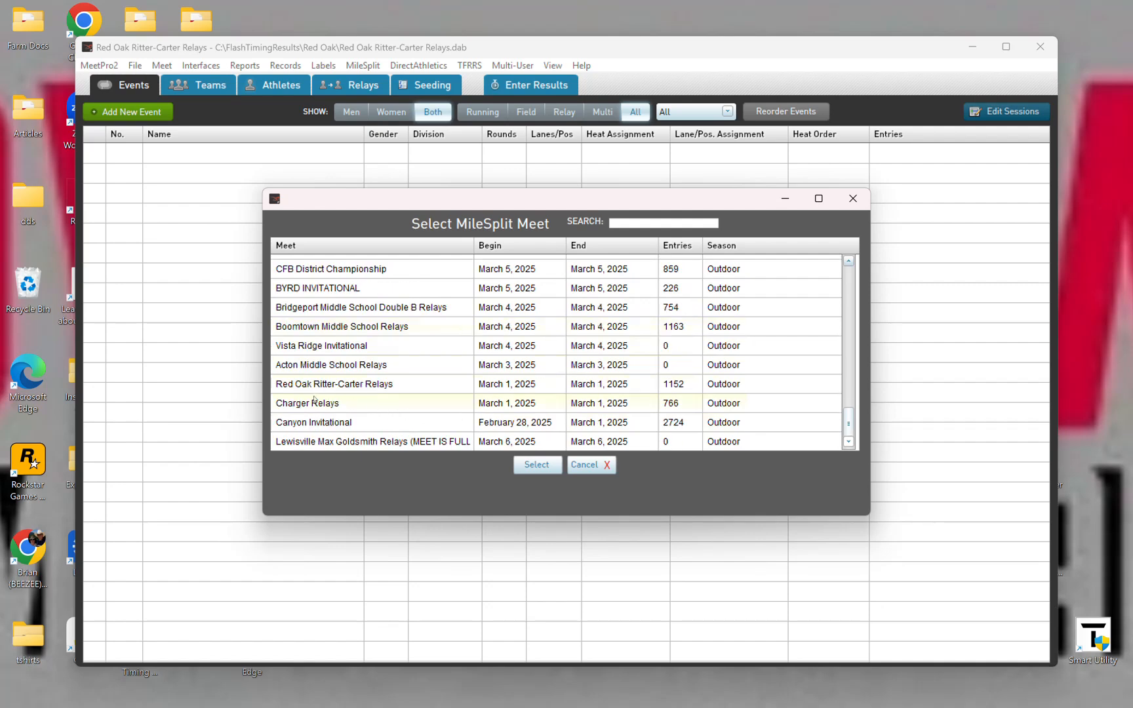
left_click(398, 385)
left_click(538, 465)
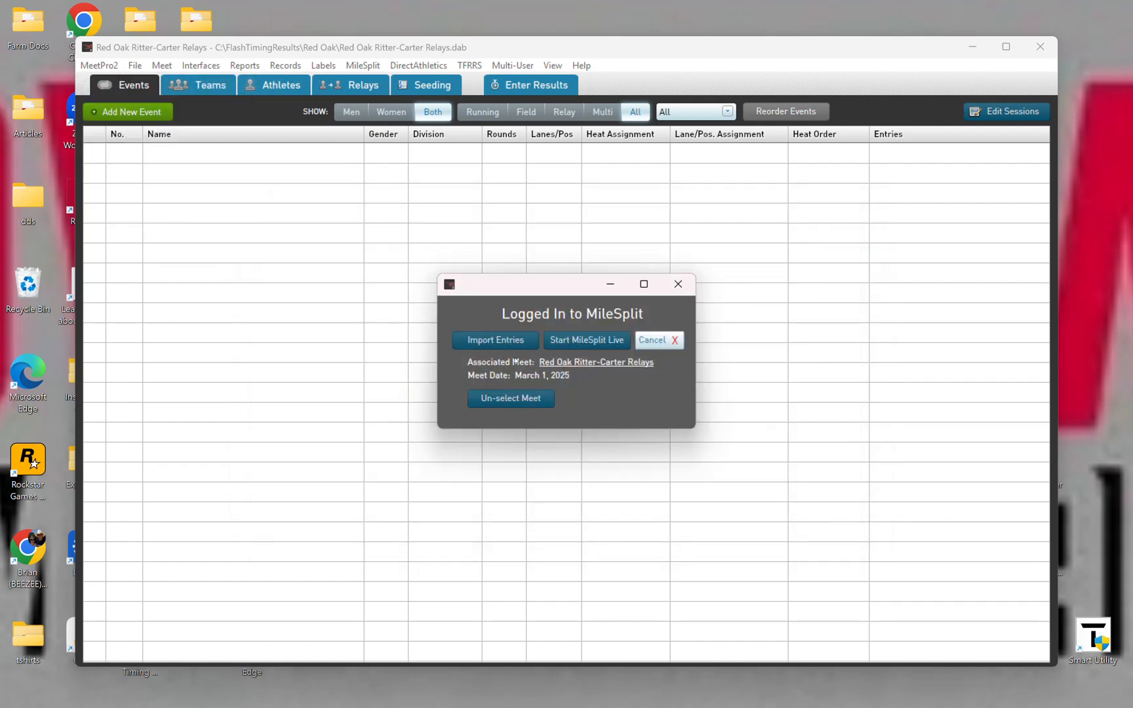
Step: Import the MileSplit entries with events and divisions, including full rosters
left_click(500, 341)
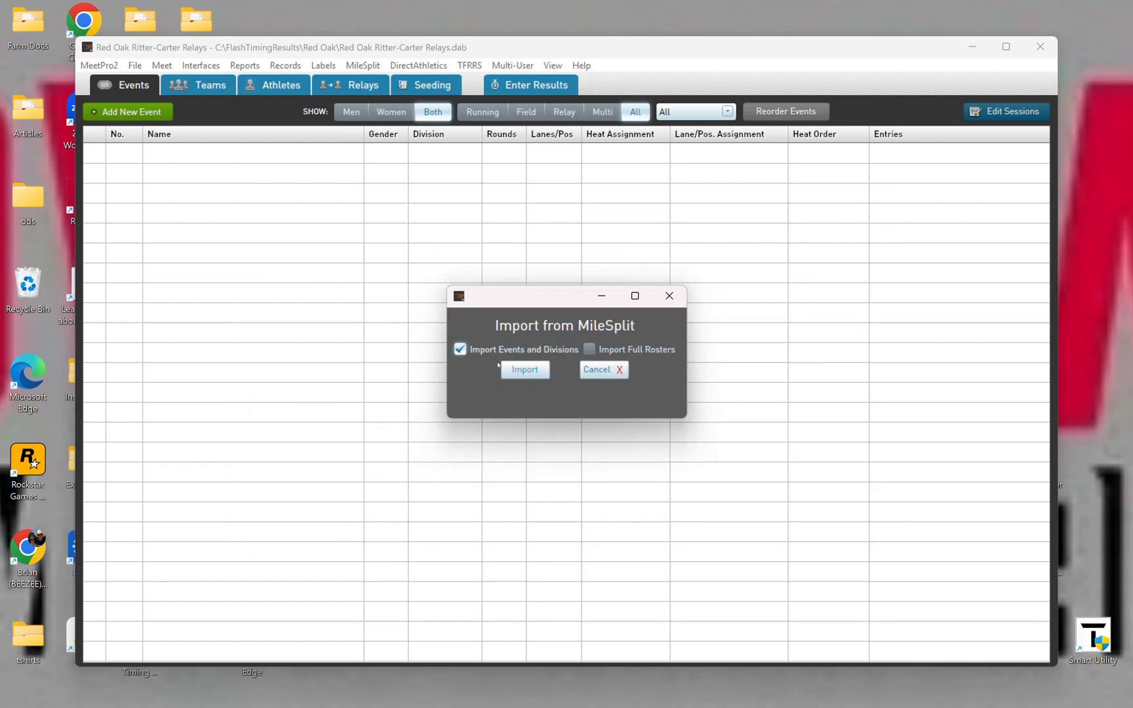
left_click(589, 349)
left_click(525, 370)
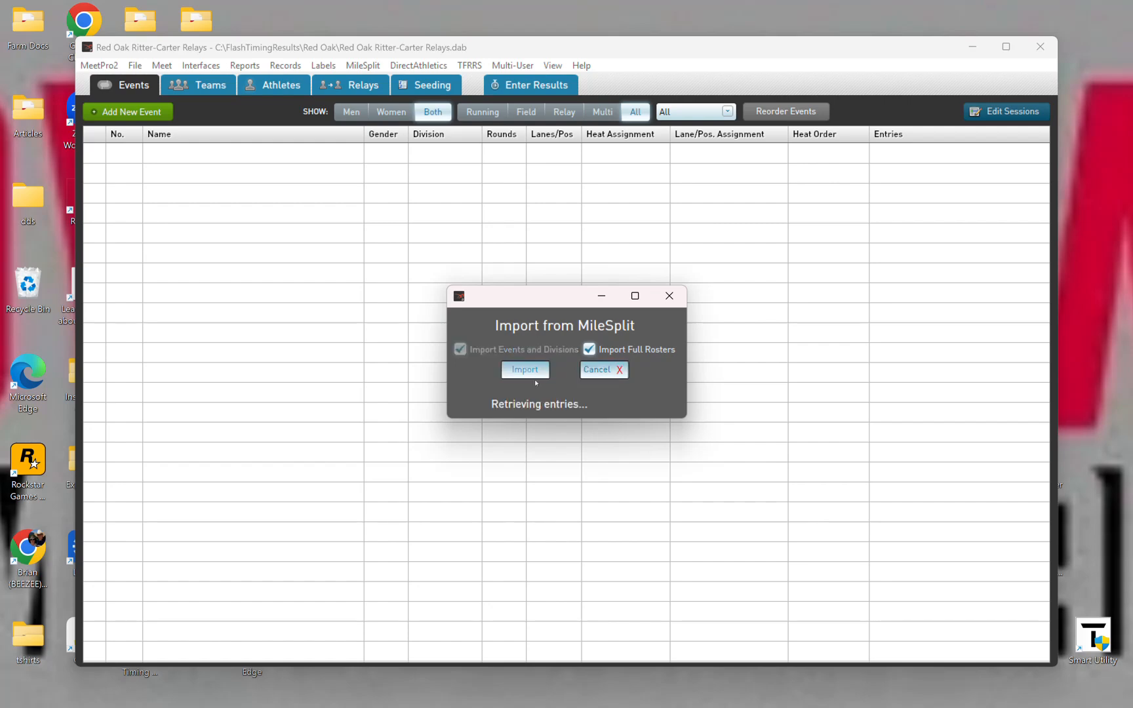